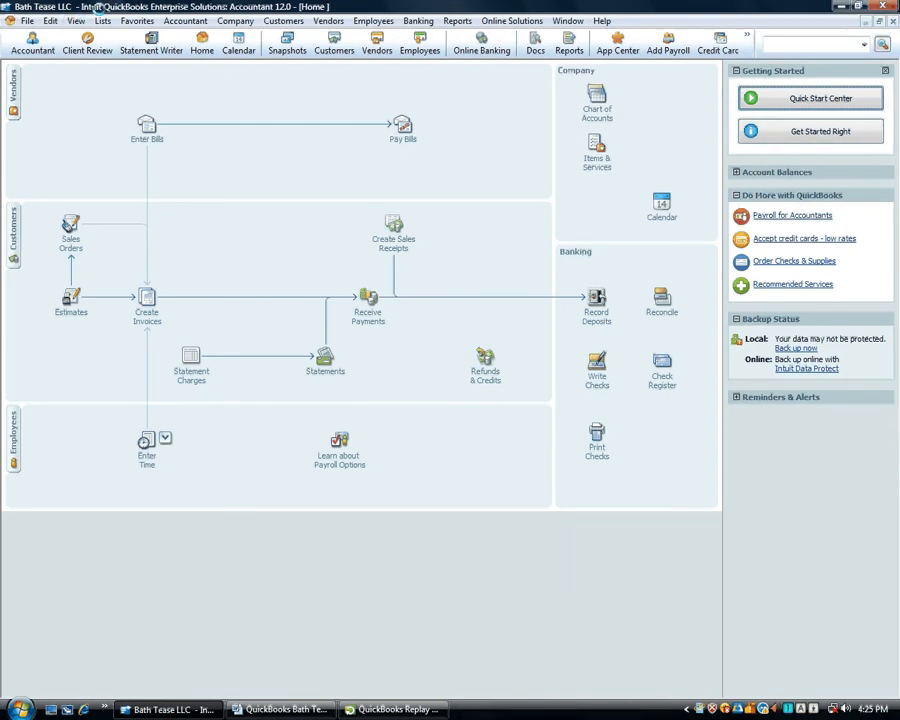
Step: Activate inventory and purchase orders in the company preferences for Items & Inventory
left_click(103, 20)
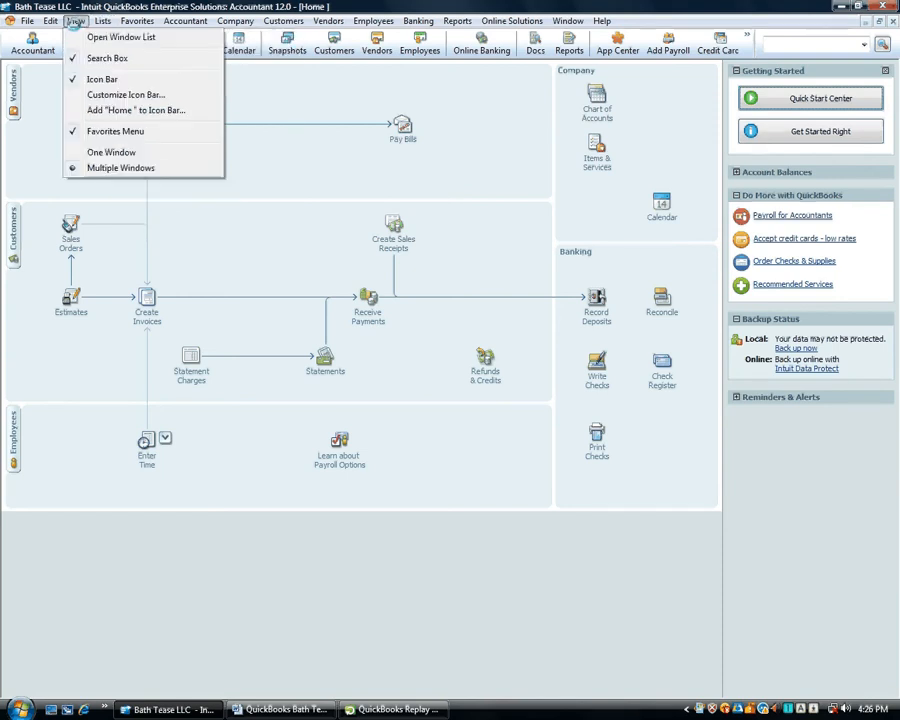
mouse_move(47, 22)
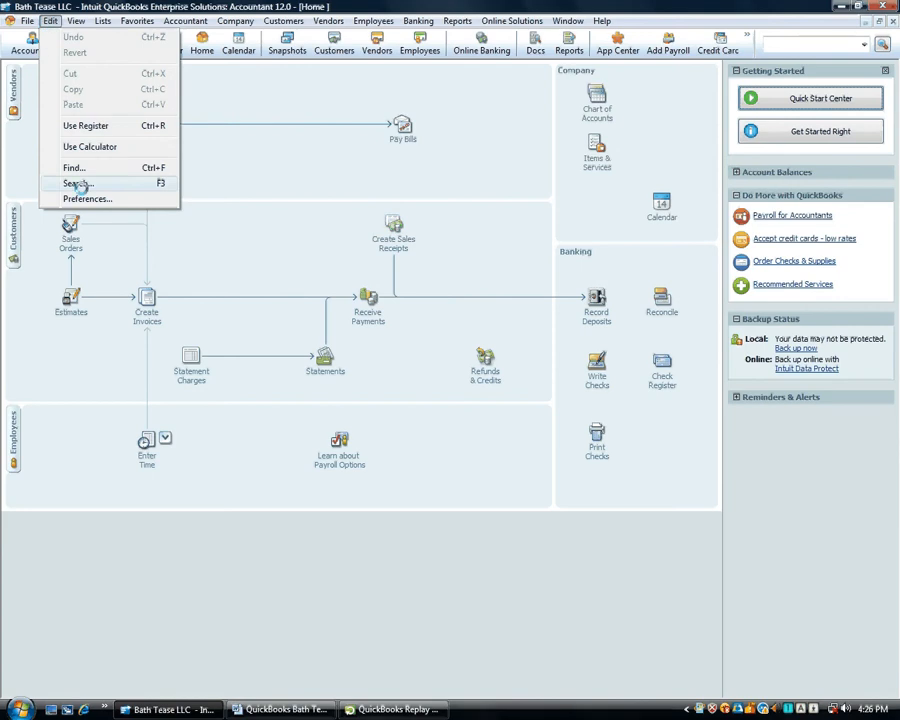
left_click(112, 199)
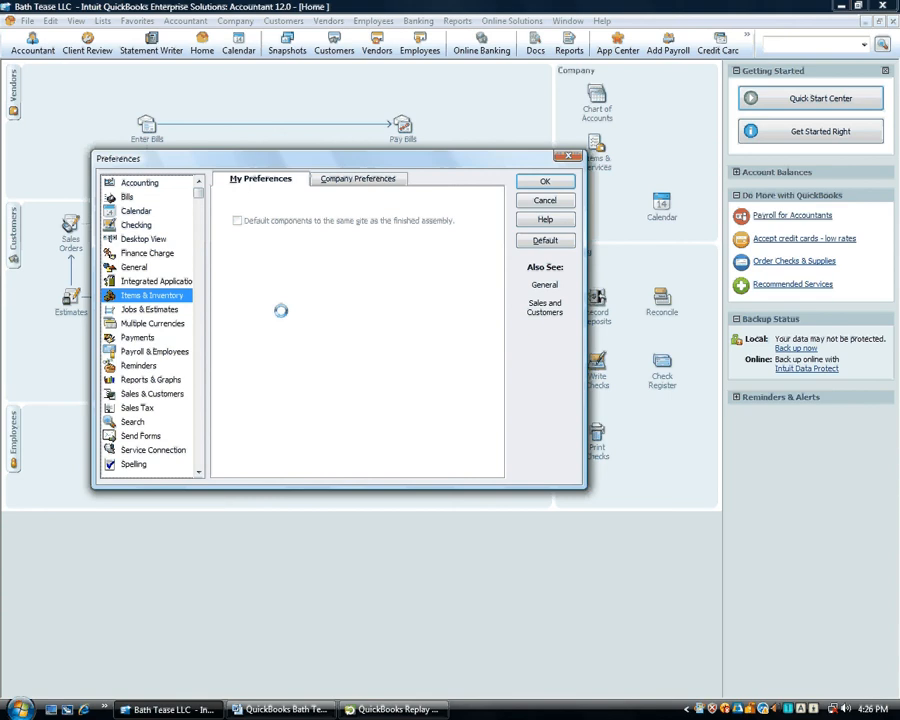
left_click(352, 177)
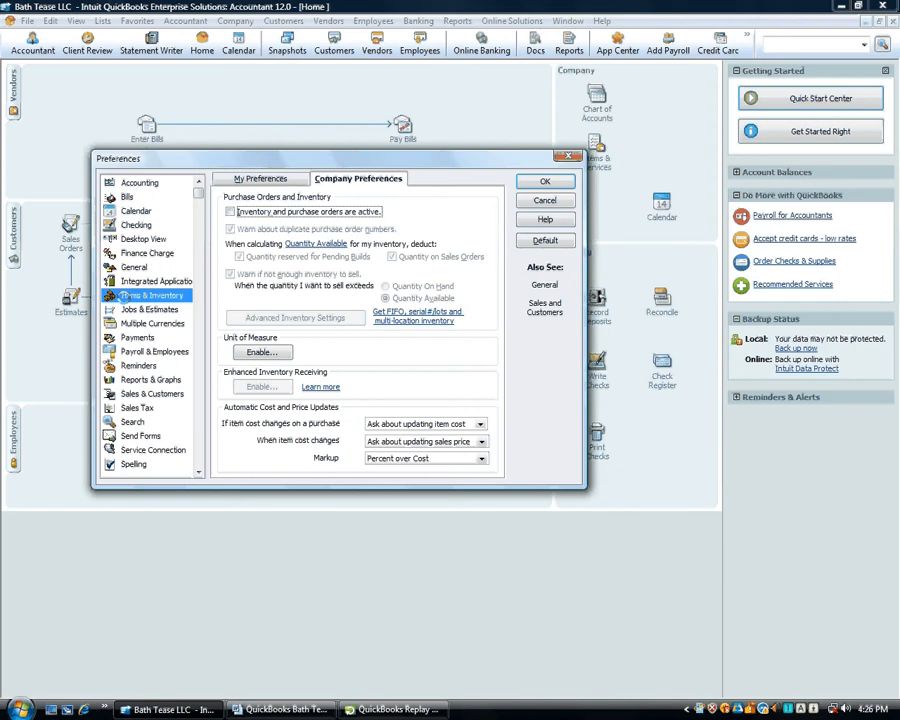
left_click(231, 212)
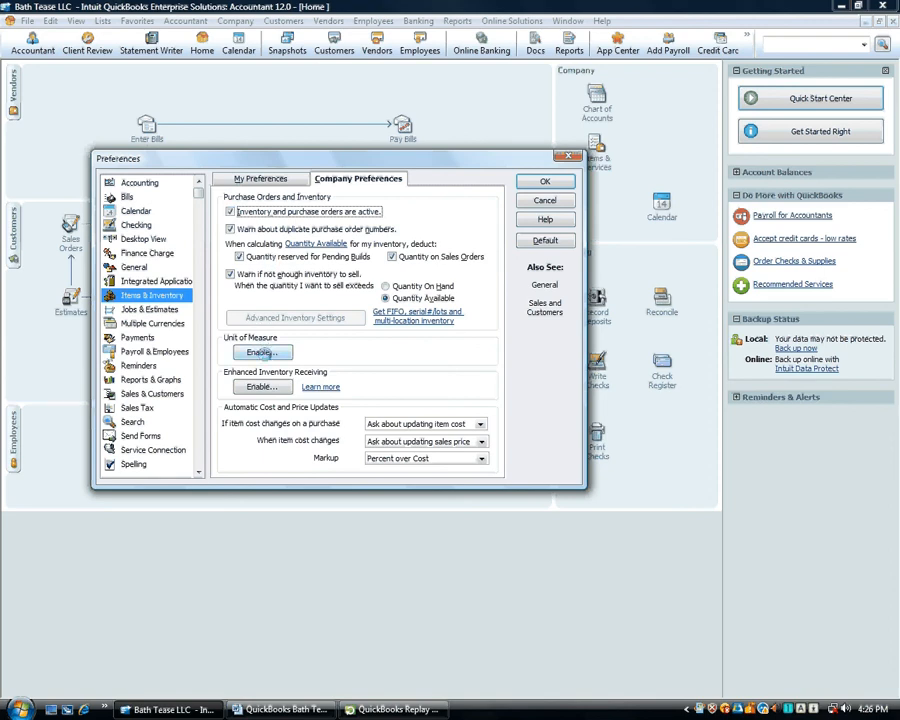
Step: Enable the Unit of Measure feature with the Multiple U/M Per Item mode
left_click(262, 352)
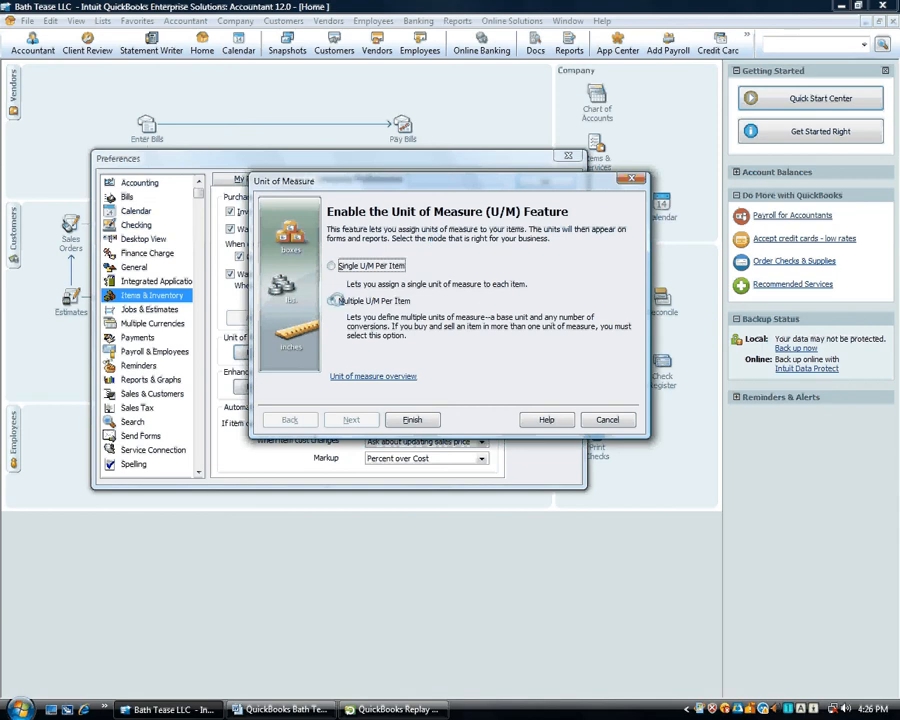
left_click(332, 300)
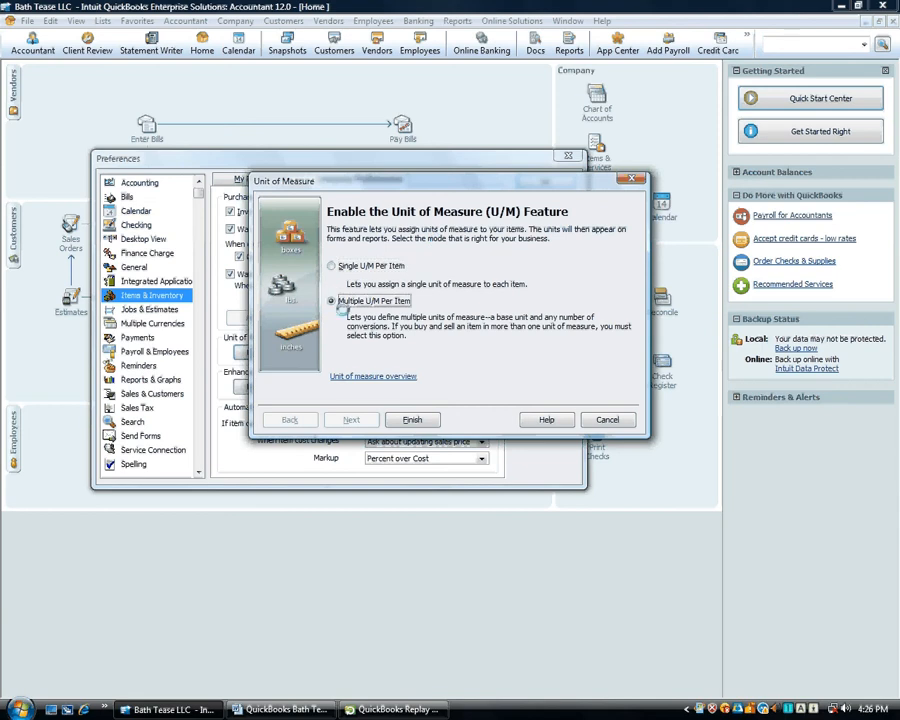
left_click(428, 418)
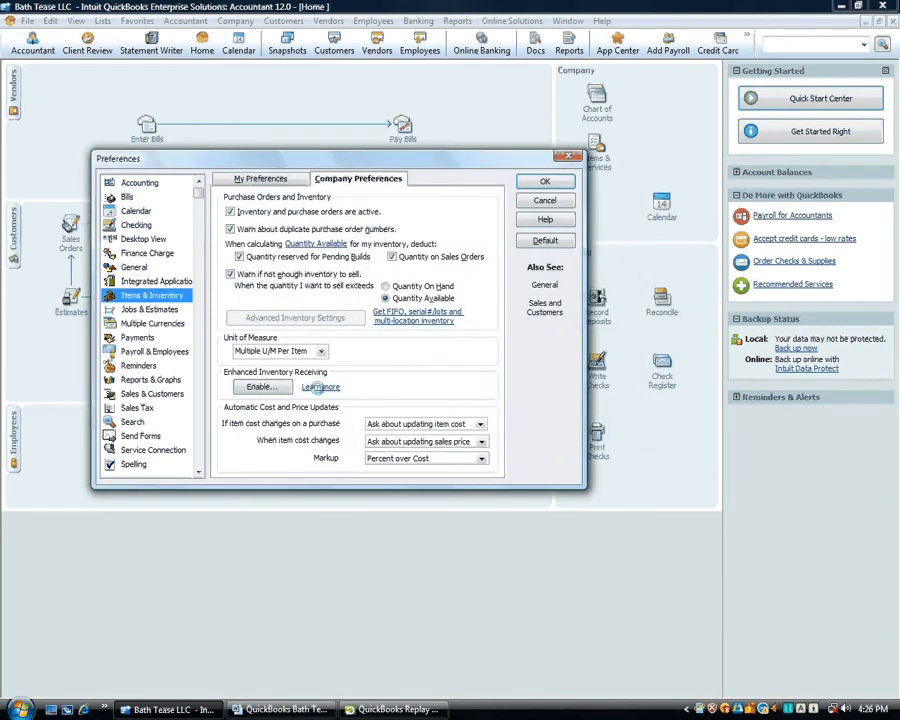
Step: Enable Enhanced Inventory Receiving, accept the irreversible change, and save the preferences
left_click(262, 387)
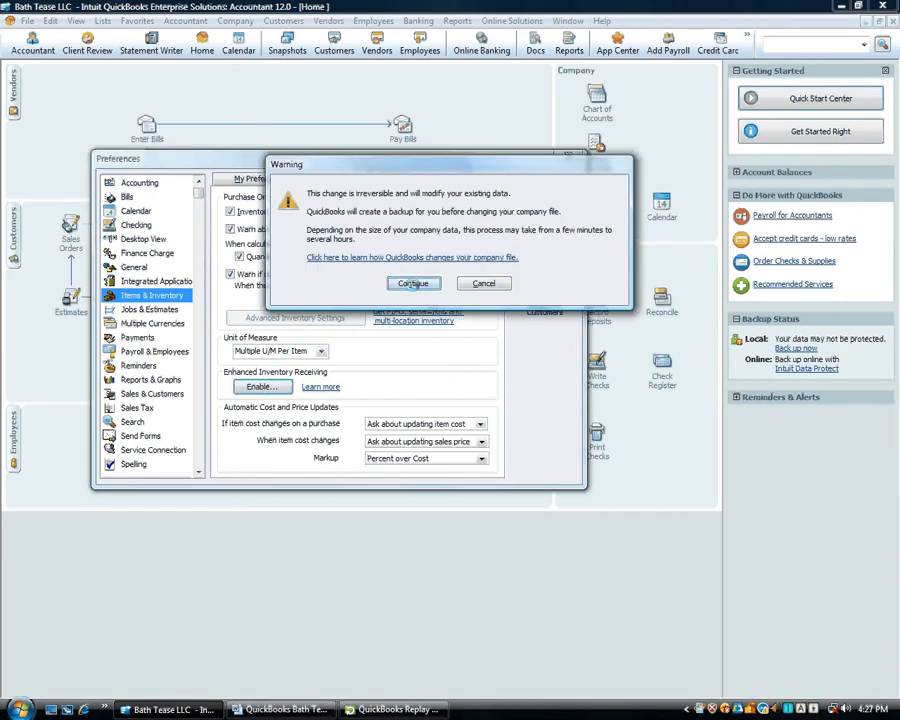
left_click(413, 284)
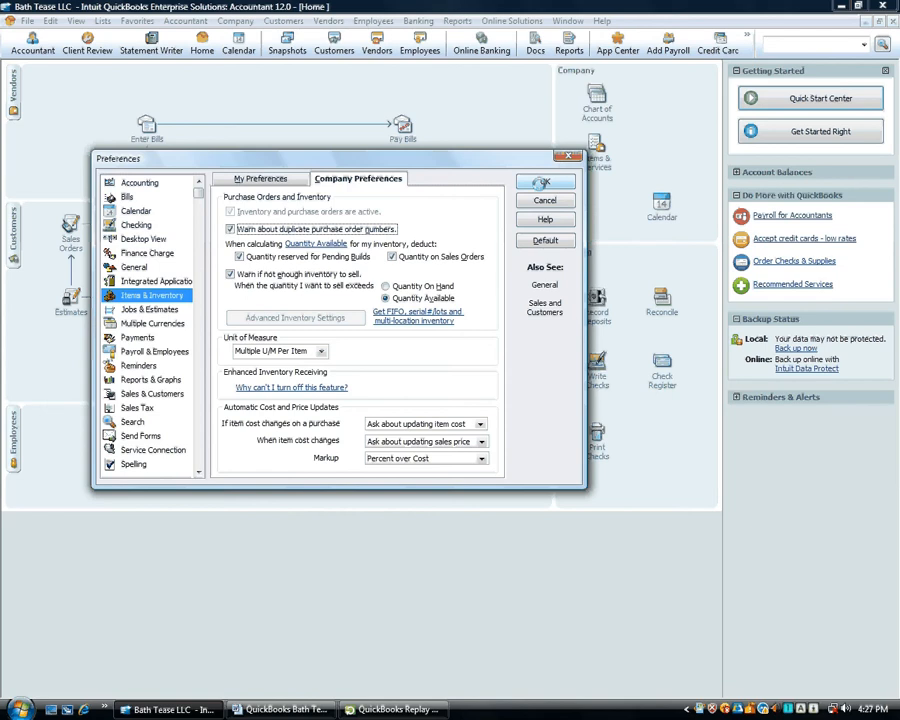
left_click(543, 182)
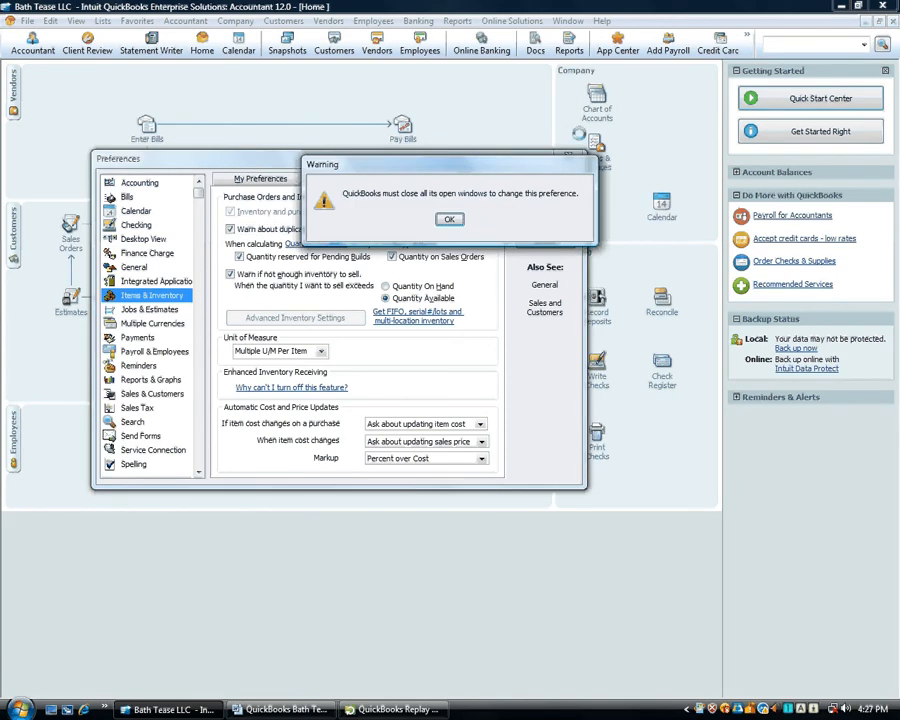
left_click(449, 219)
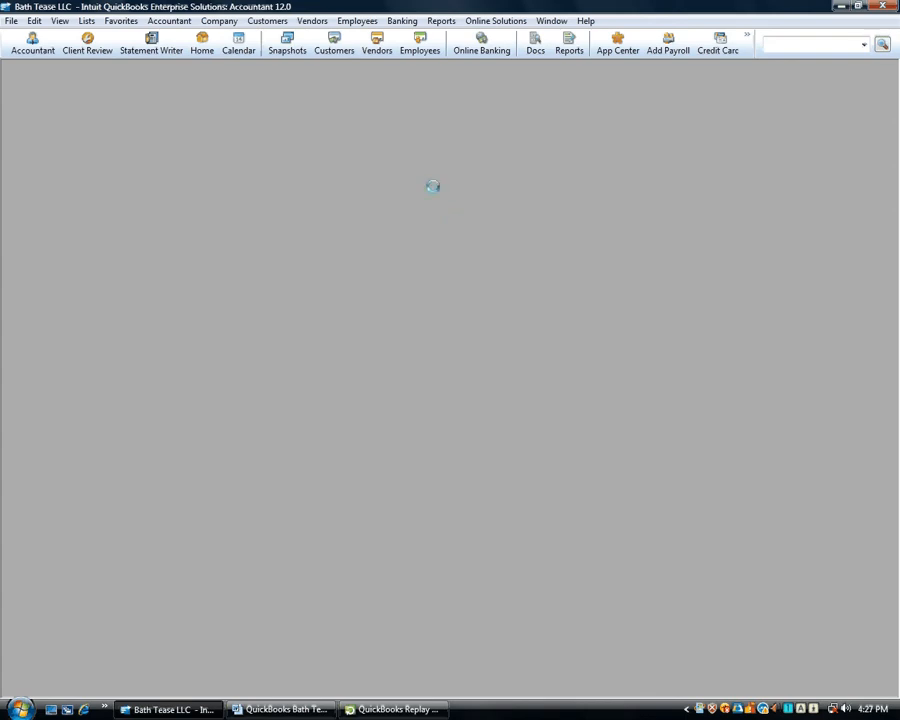
Step: Start a new Inventory Part in the Item List and name it Lavender EO
left_click(84, 20)
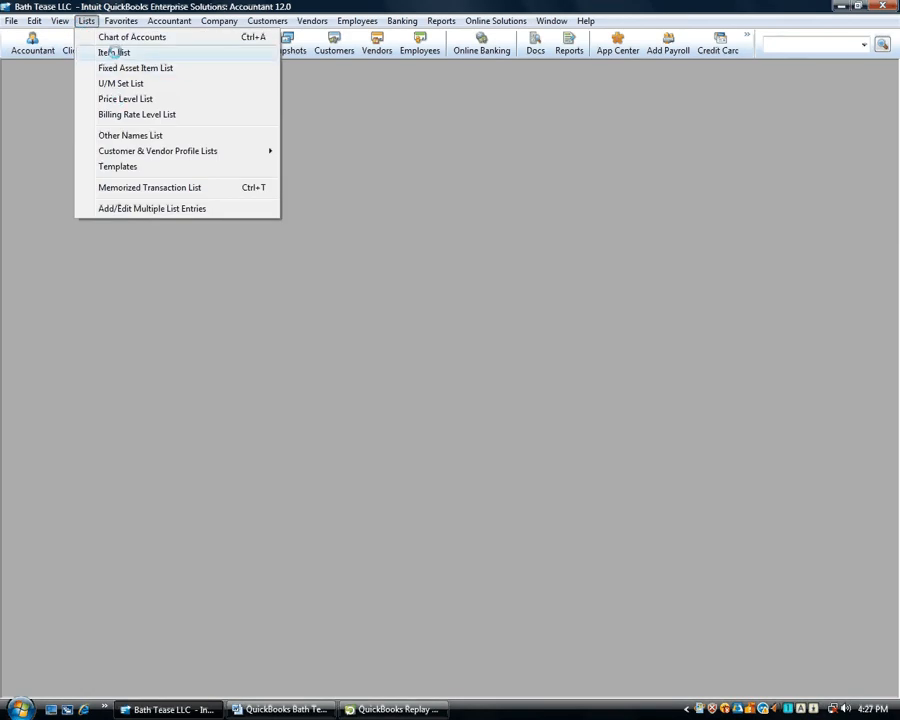
left_click(114, 52)
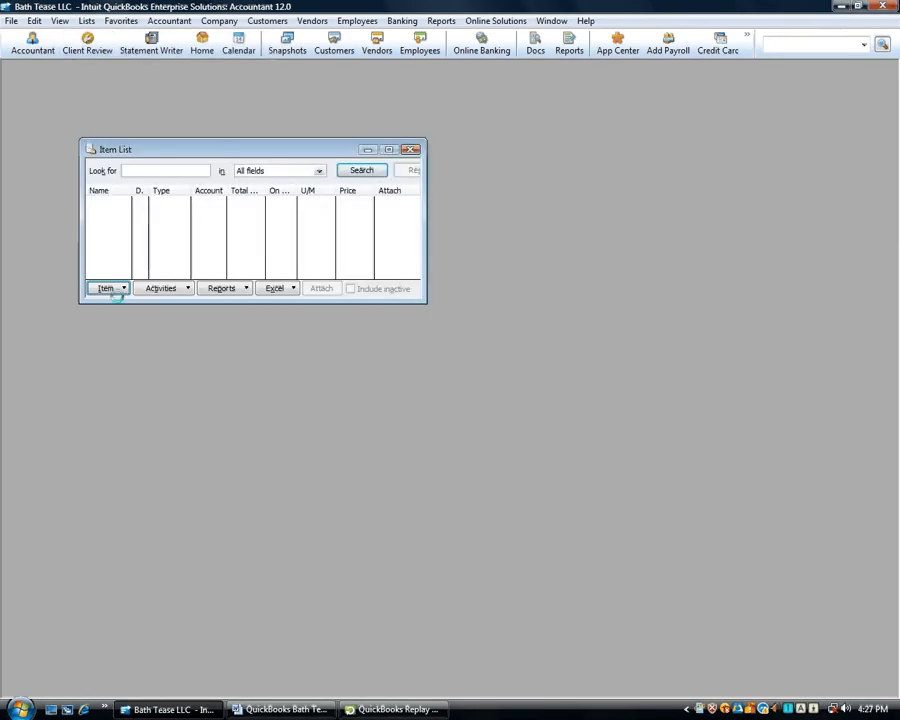
left_click(112, 288)
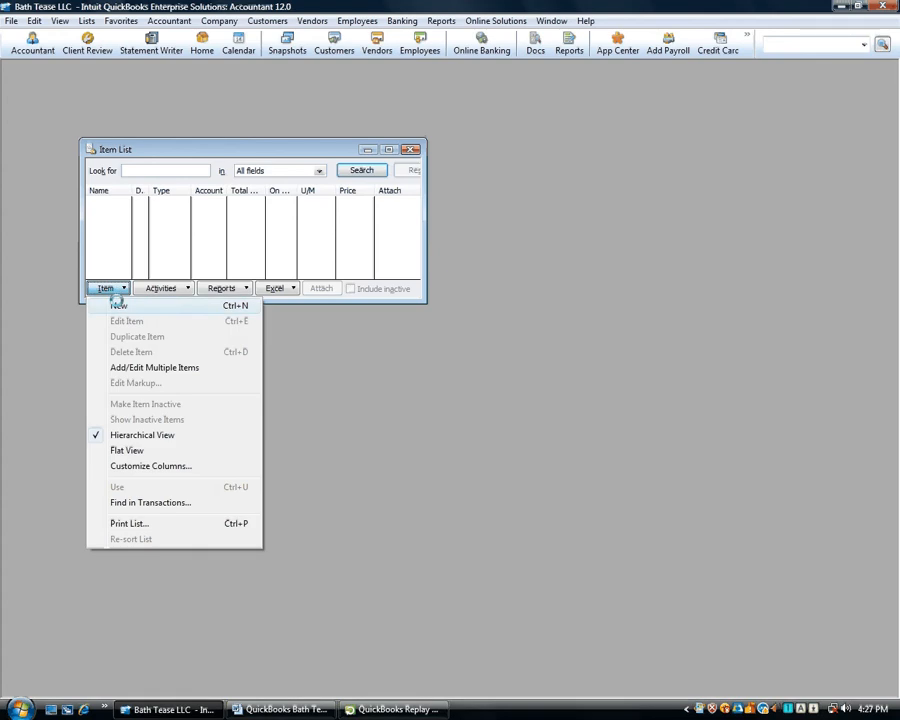
left_click(154, 367)
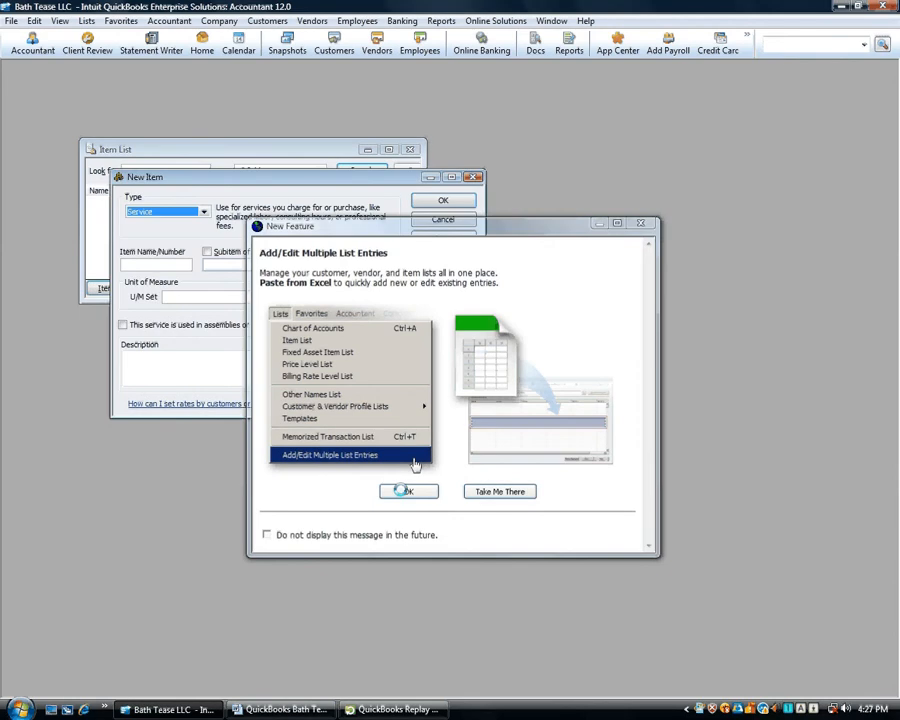
left_click(402, 490)
left_click(204, 209)
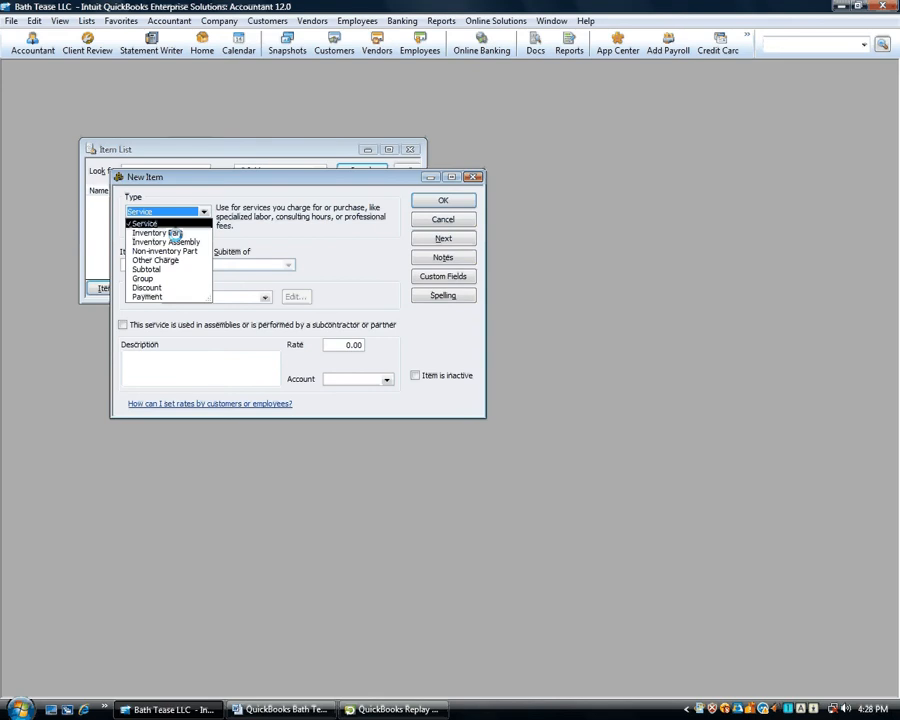
left_click(174, 233)
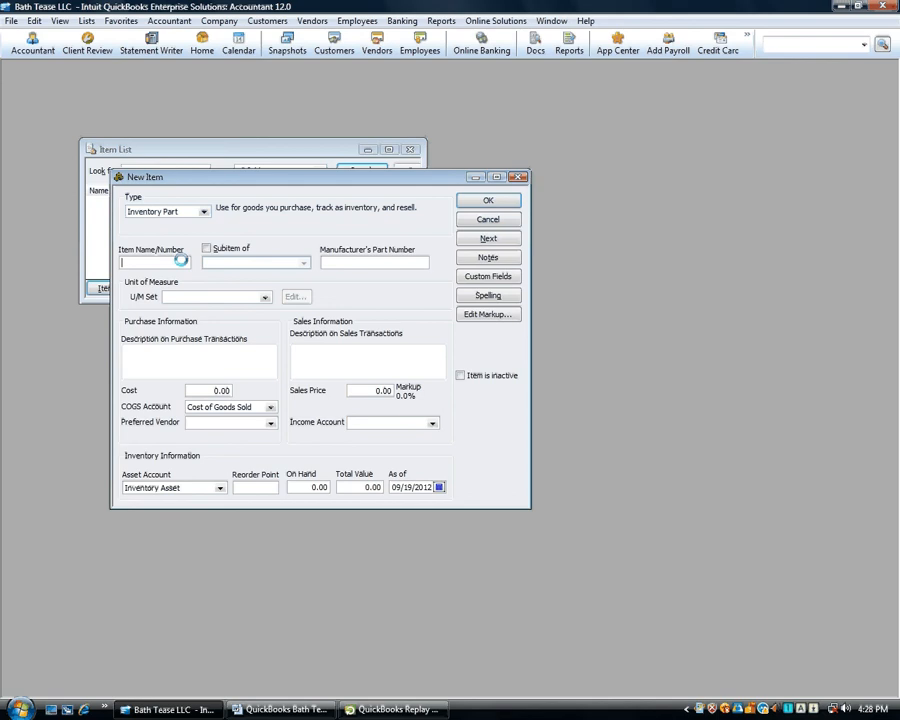
type("Lavender EO")
key("Tab")
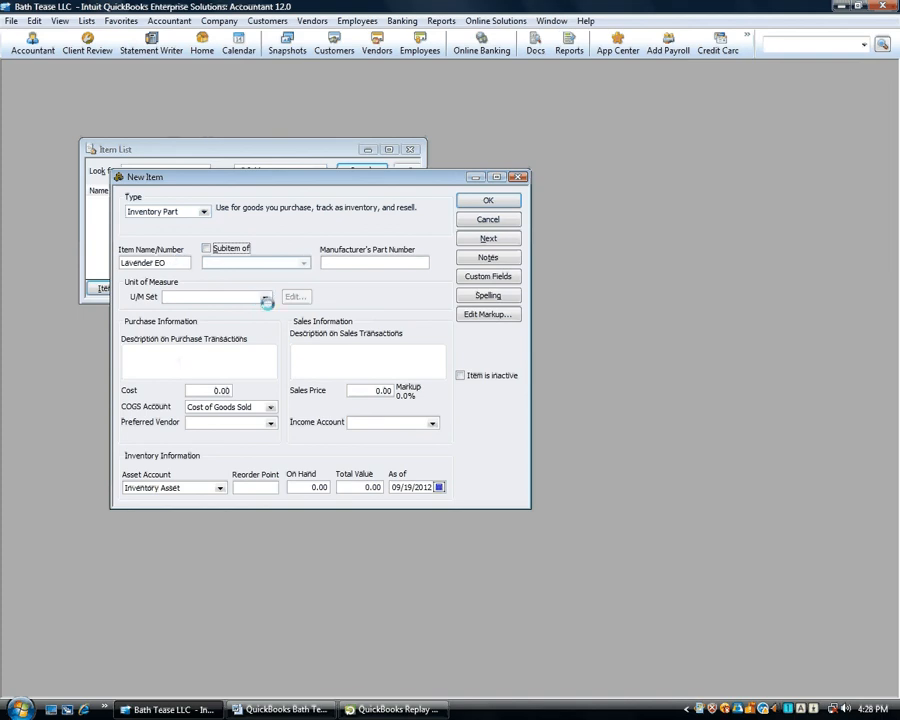
Step: Set the Lavender EO item's purchase cost to 39.00
left_click(210, 391)
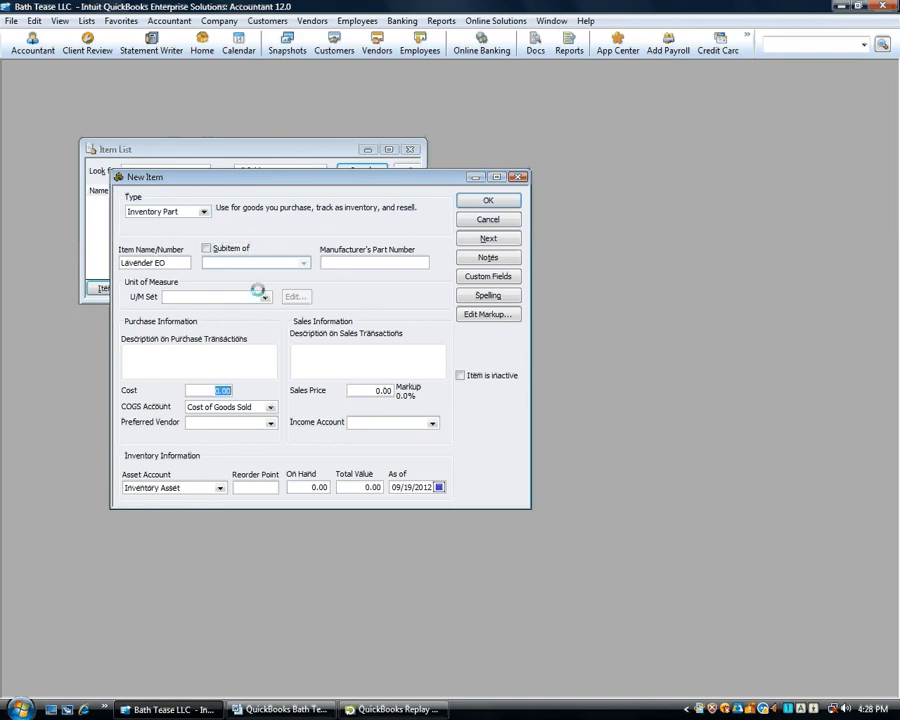
left_click(264, 297)
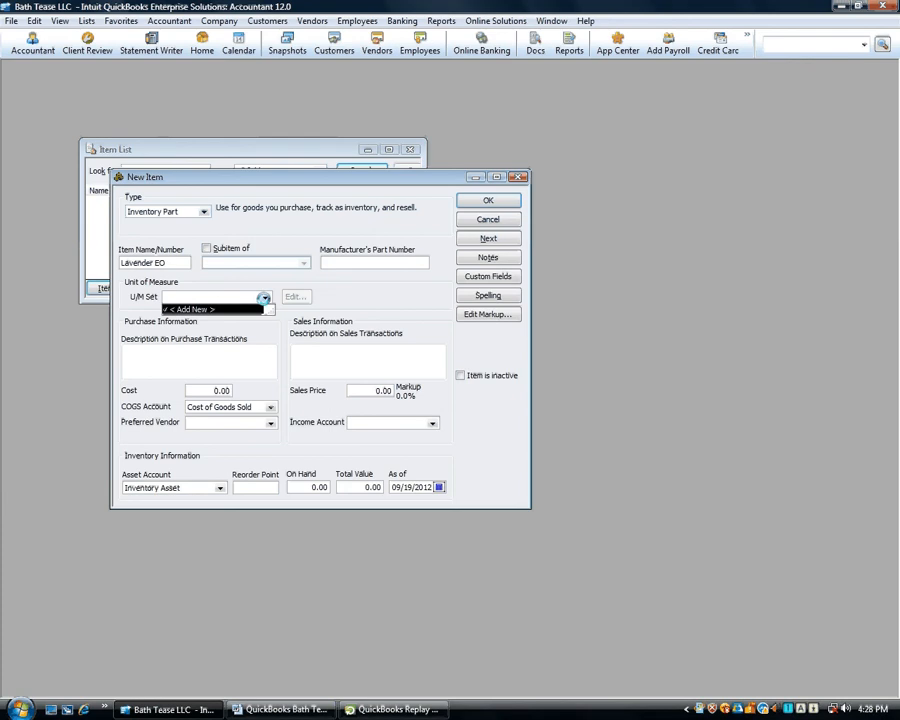
left_click(264, 297)
left_click(208, 390)
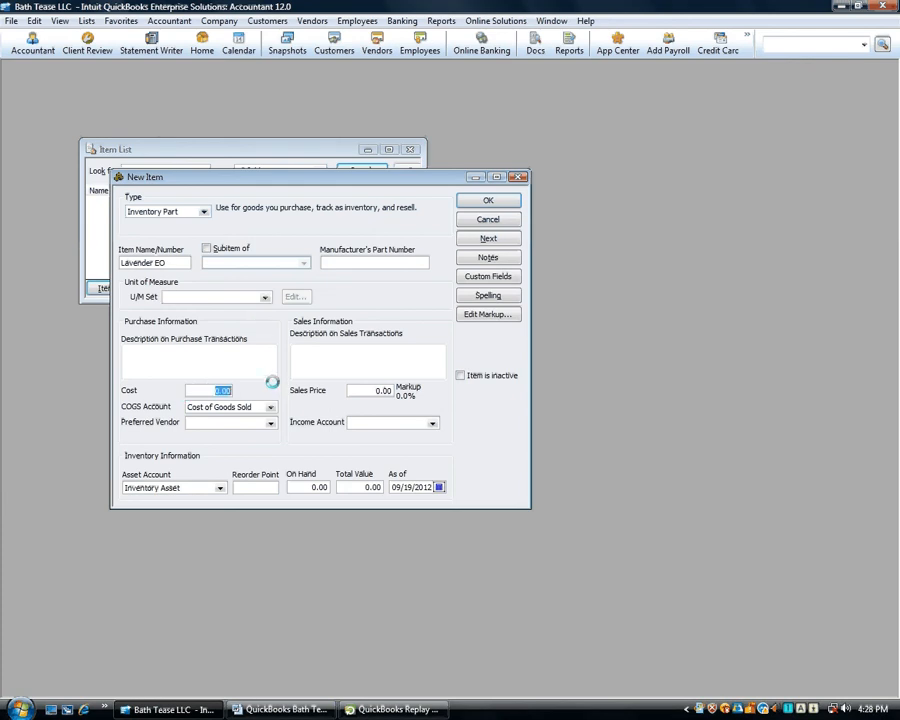
type("39.00")
Step: Start a new unit of measure set for Lavender EO, of type Weight with Ounce (oz) as the base unit
left_click(264, 297)
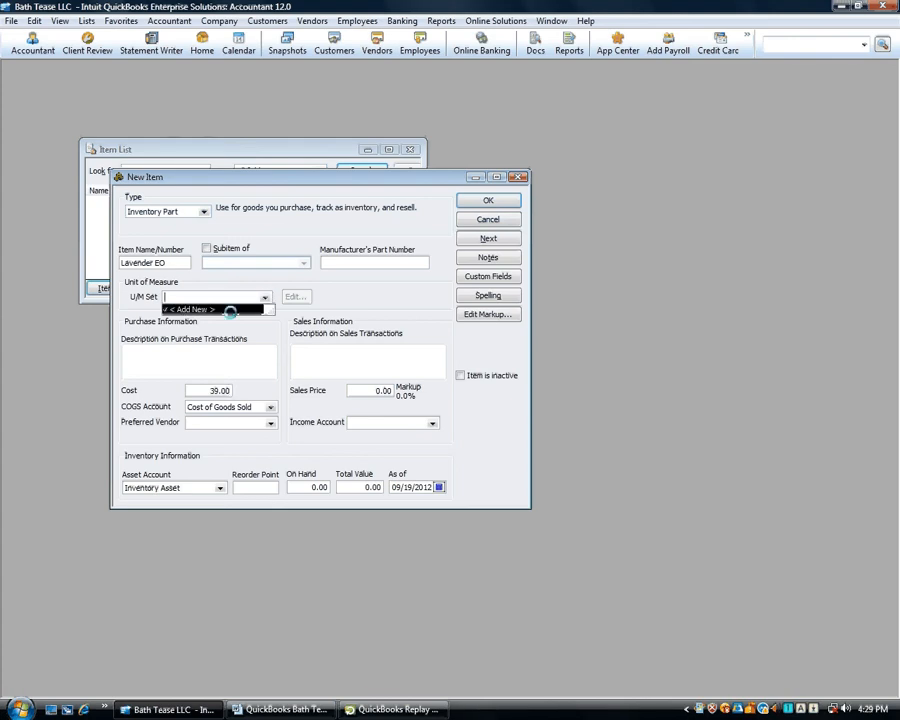
left_click(230, 309)
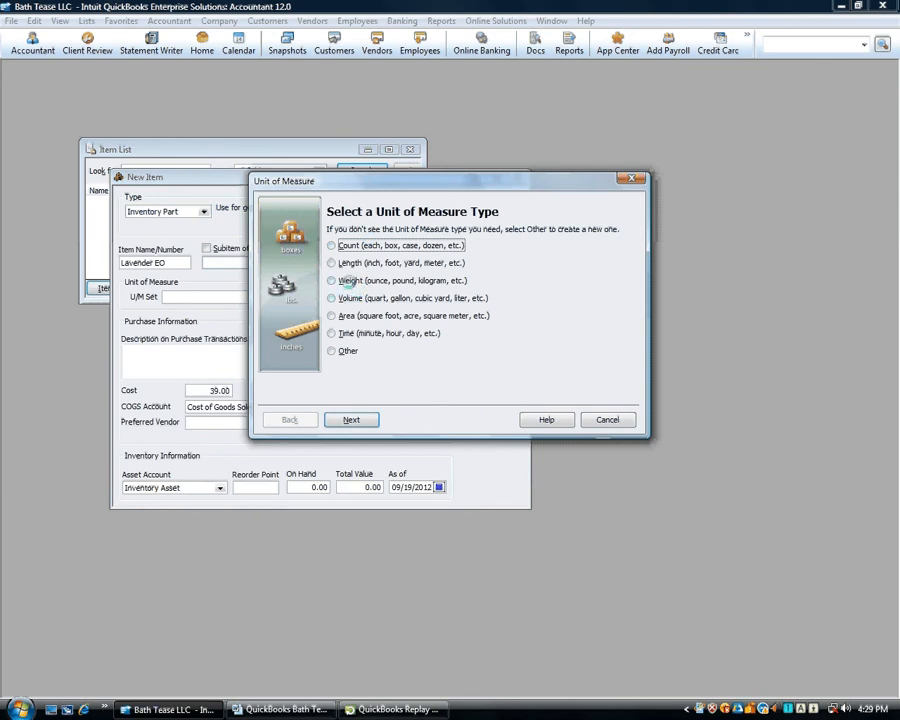
left_click(332, 281)
left_click(332, 281)
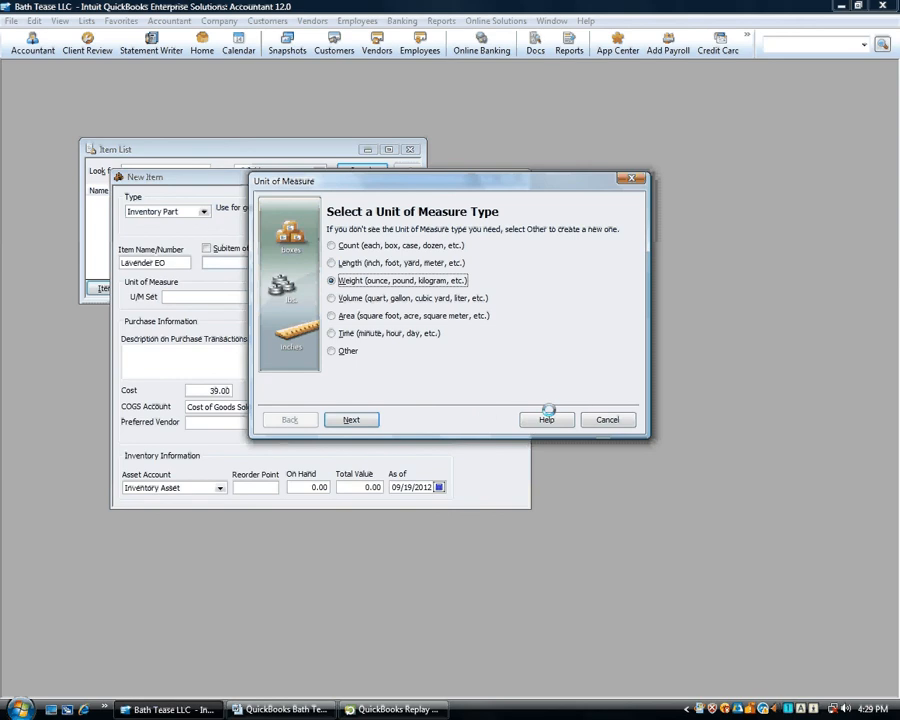
left_click(351, 419)
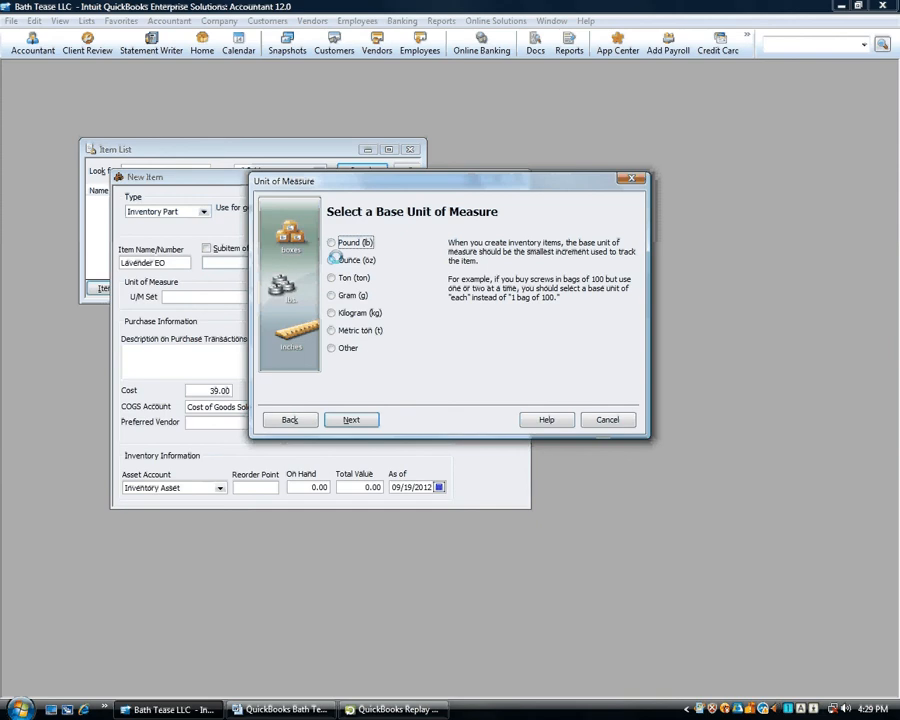
left_click(333, 258)
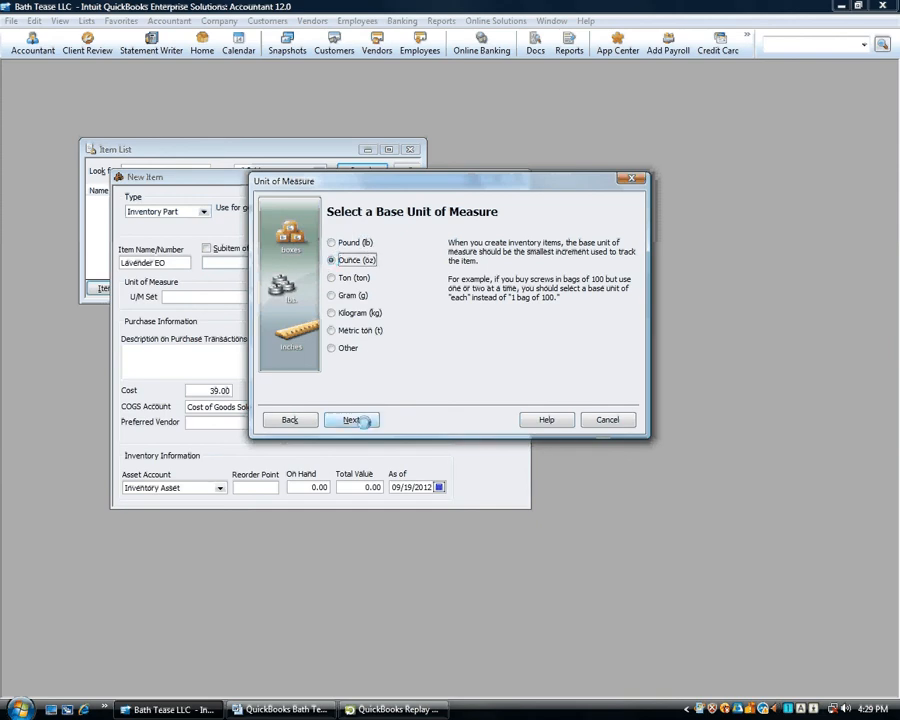
left_click(355, 419)
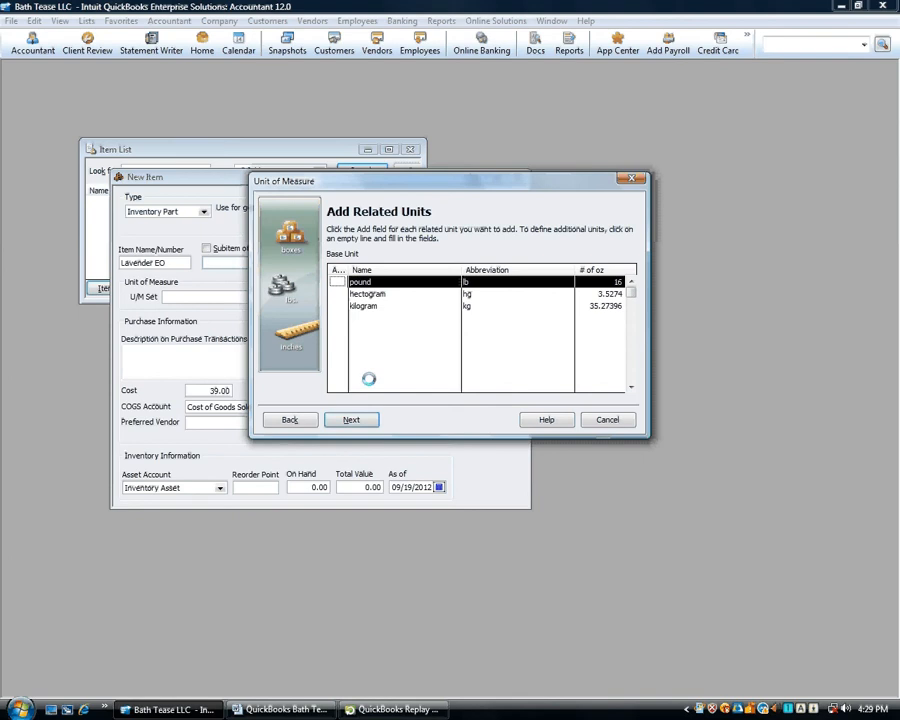
Step: Add pound as a related unit, keep ounce as the purchase and sales default, and finish the set as Weight by the ounce
left_click(339, 283)
left_click(363, 420)
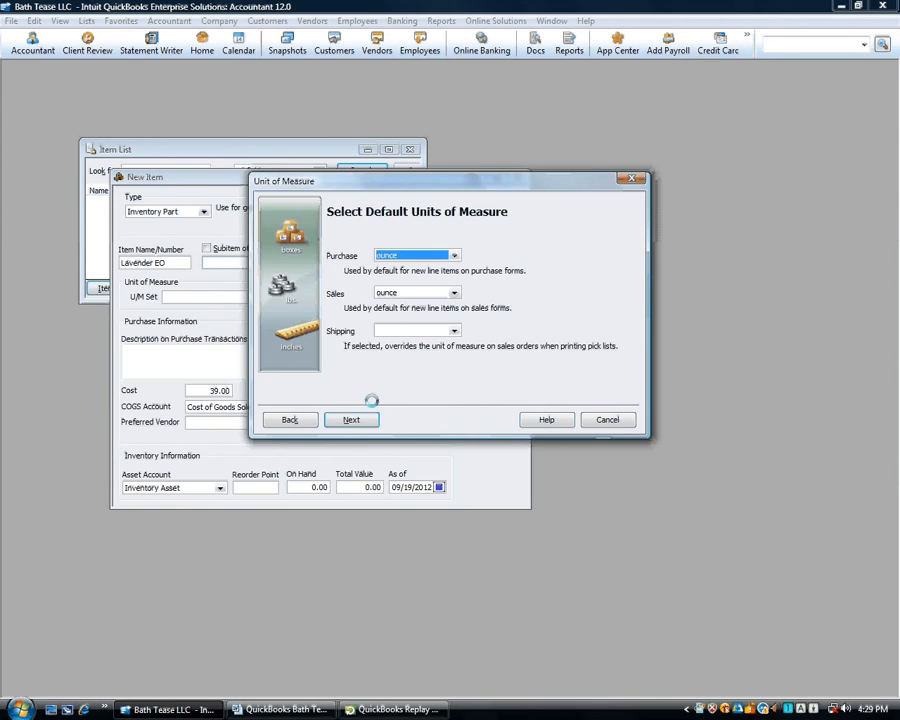
left_click(354, 420)
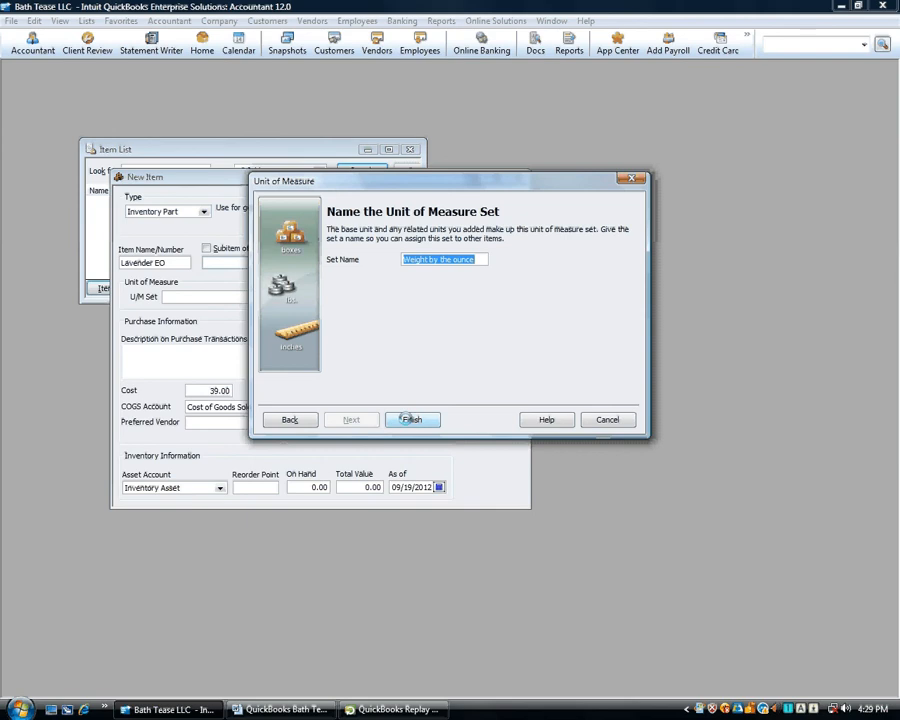
left_click(409, 419)
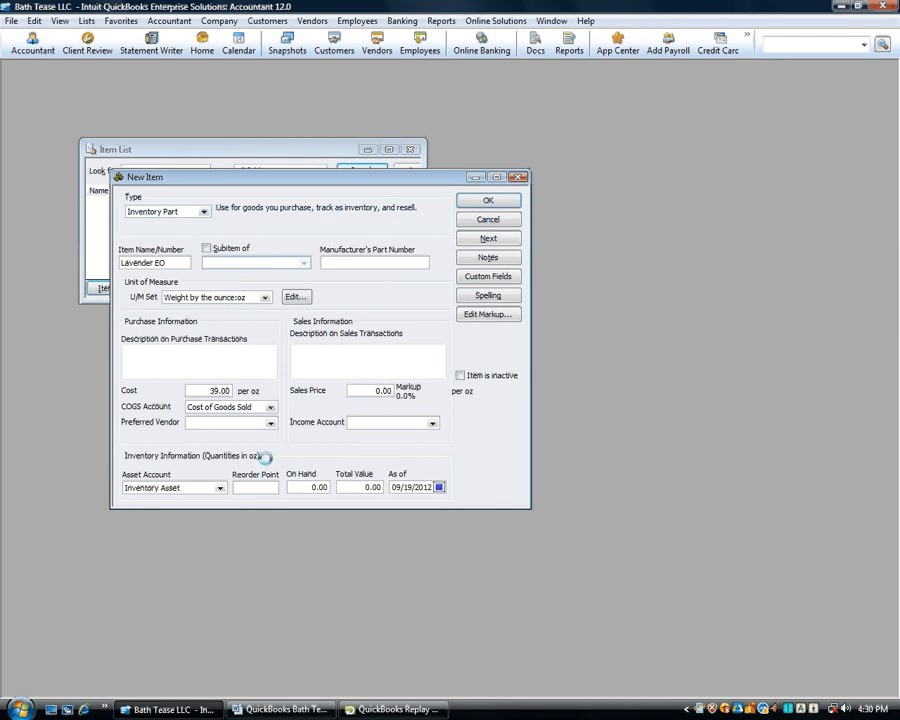
Step: Set the Lavender EO cost per ounce by calculating 39 divided by 16, keeping the Cost of Goods Sold account
left_click(205, 389)
type("39/")
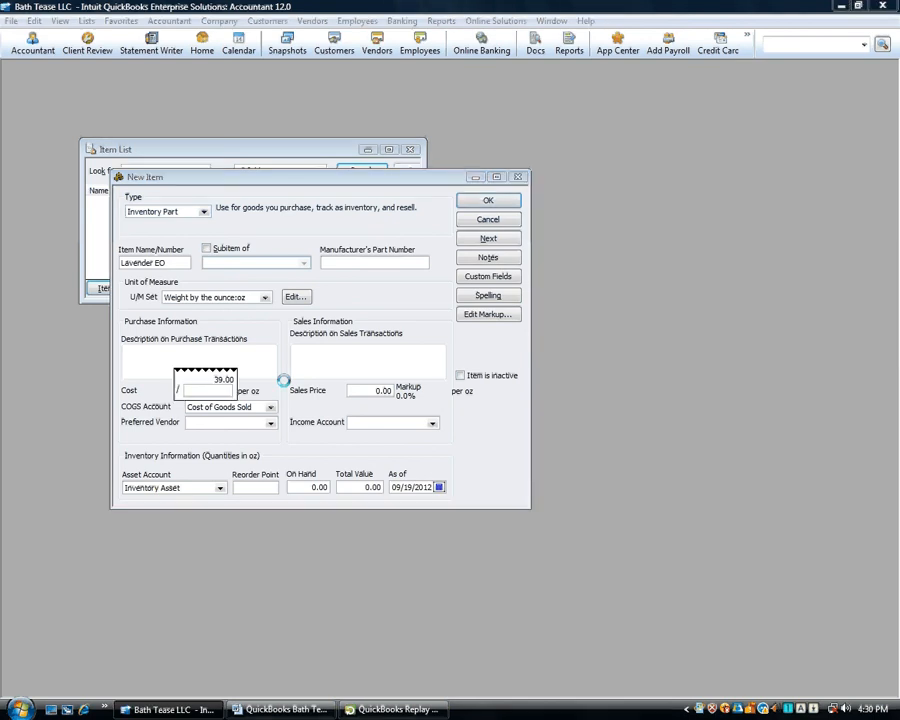
type("16")
key("Return")
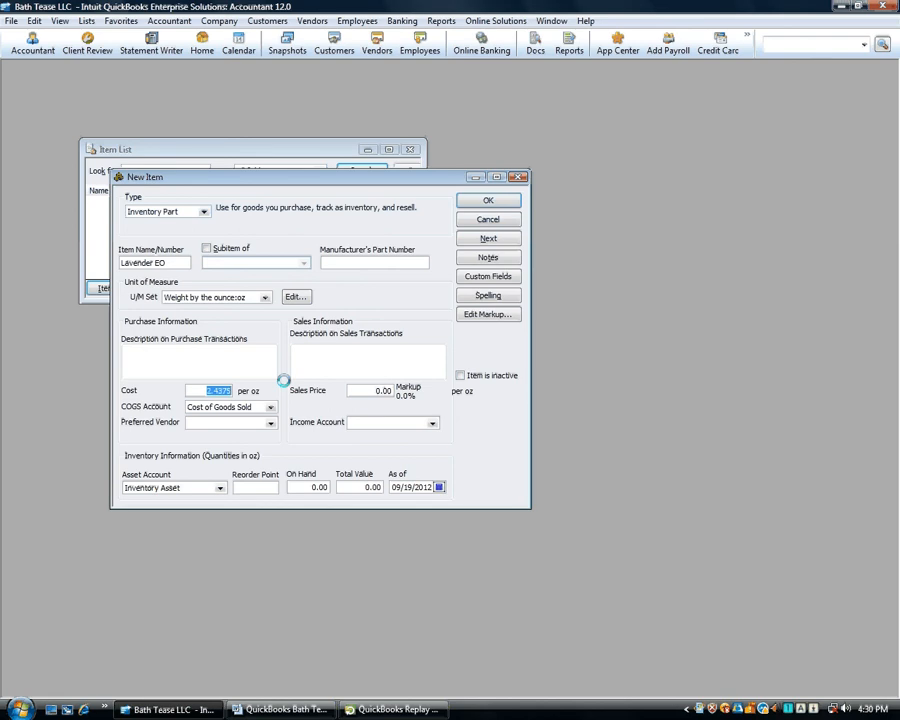
key("Tab")
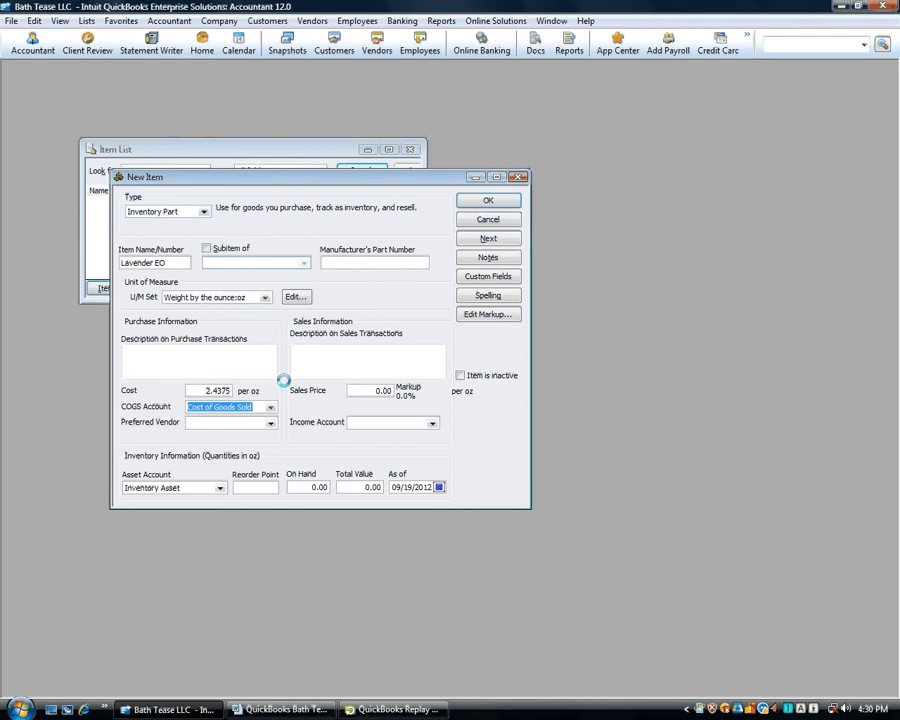
key("Tab")
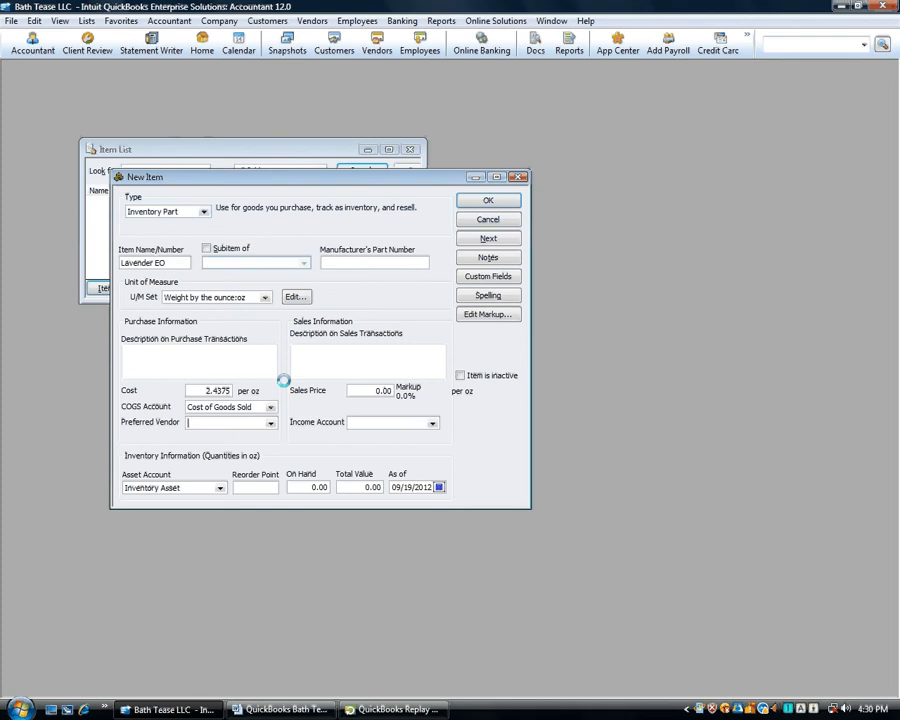
Step: Set Fragrance Supplier as the Lavender EO item's preferred vendor and Sales as its income account
type("Fragrance Supplie")
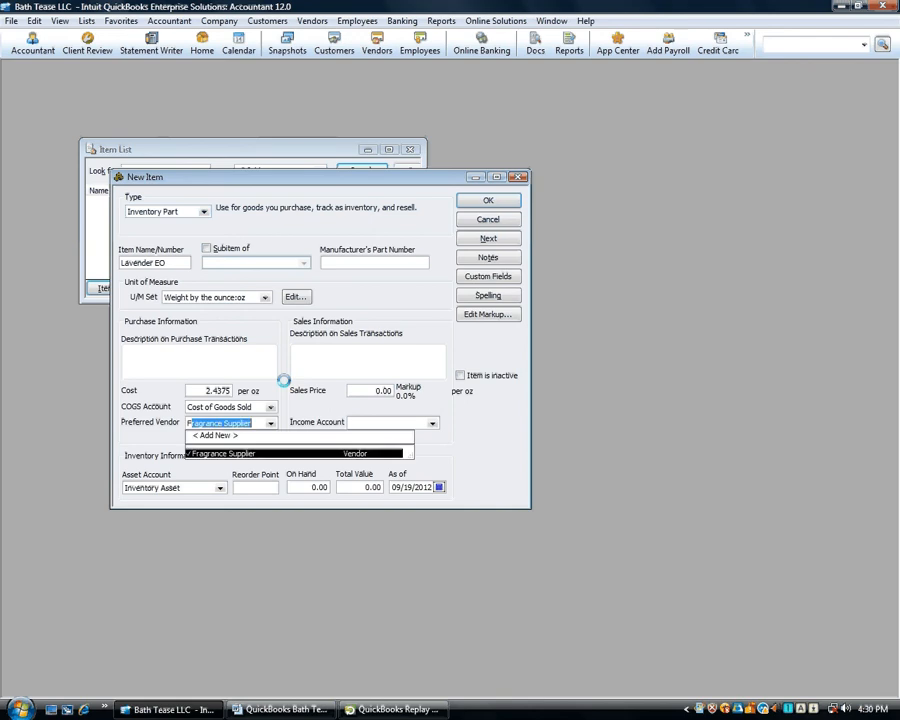
type("r")
key("Tab")
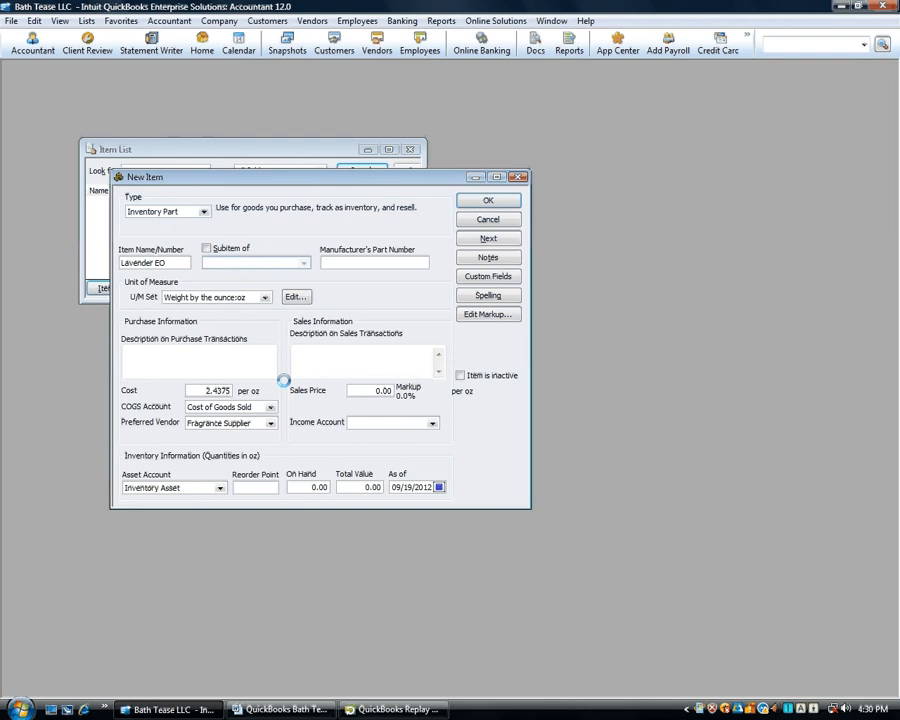
left_click(239, 364)
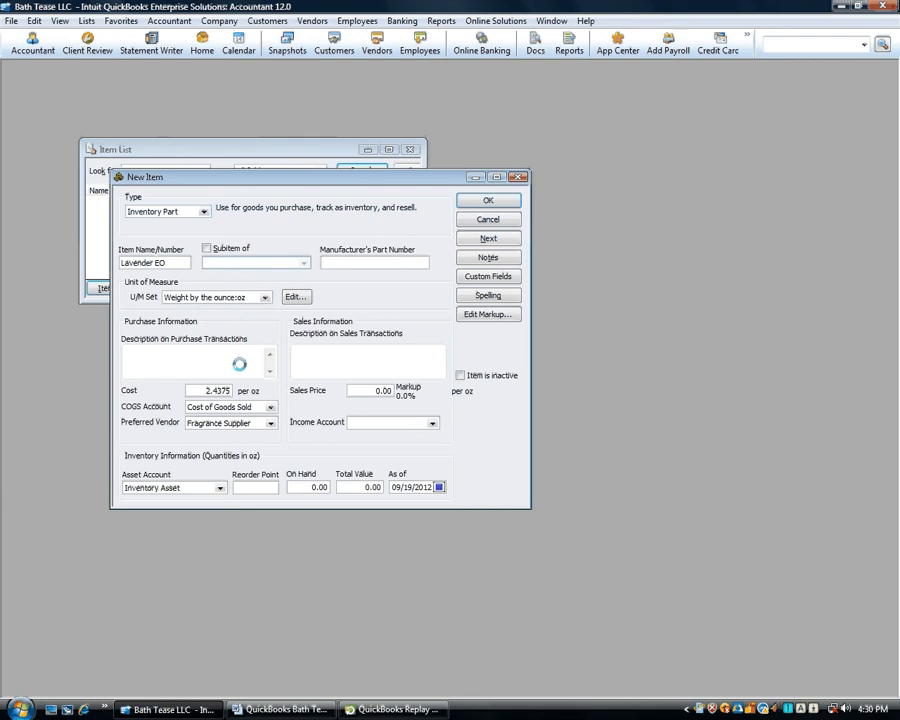
left_click(292, 356)
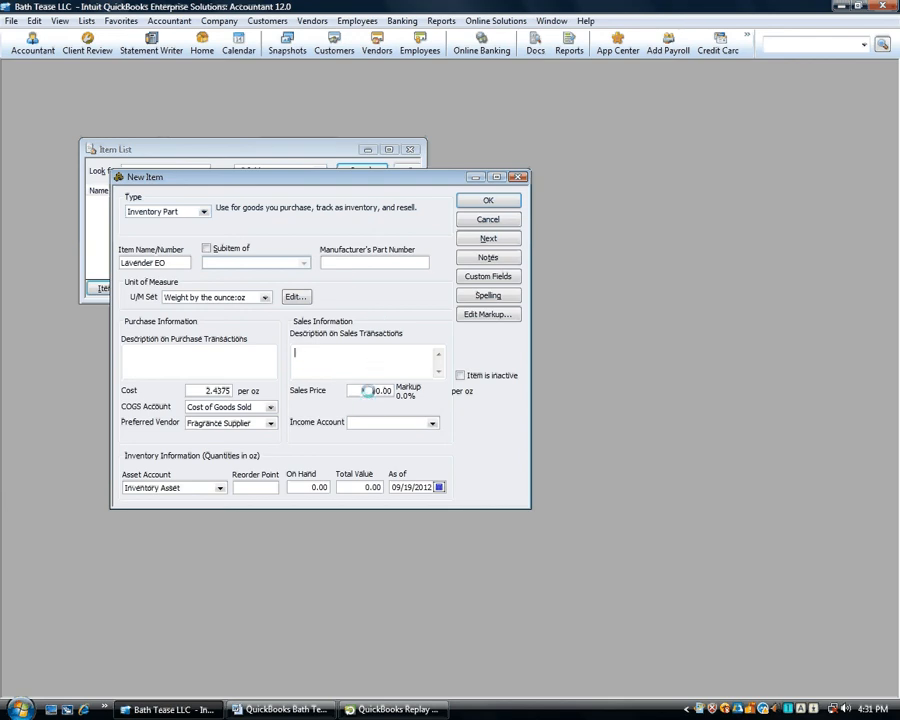
left_click(402, 422)
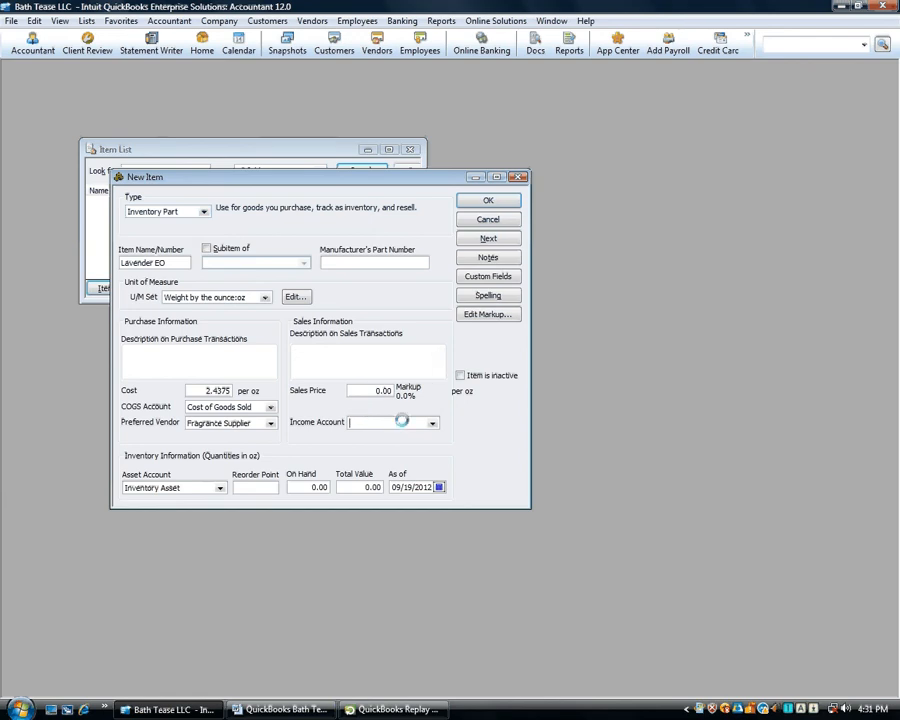
left_click(432, 423)
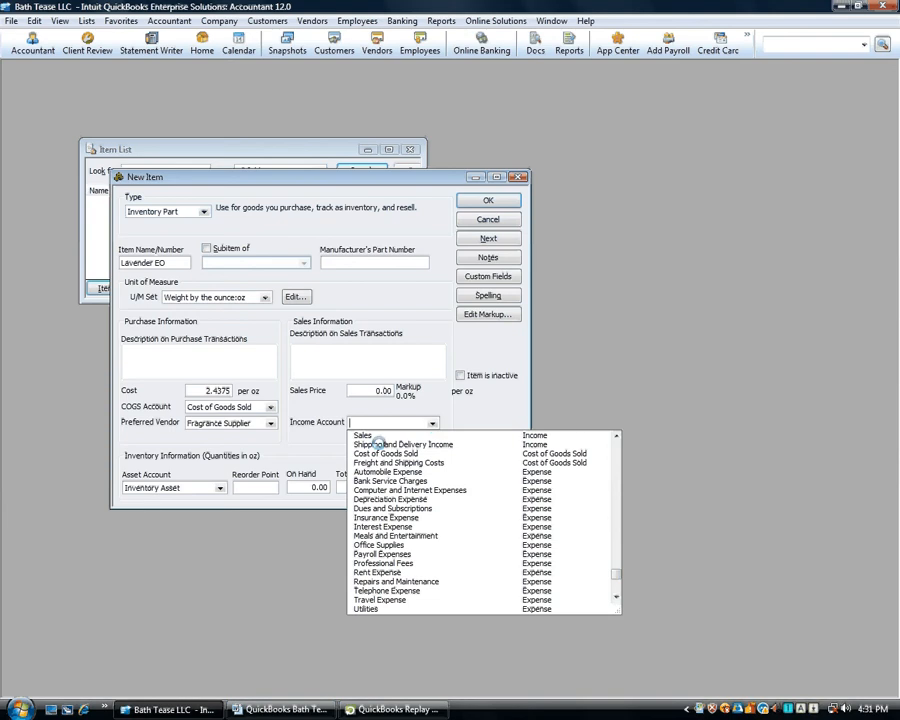
left_click(366, 435)
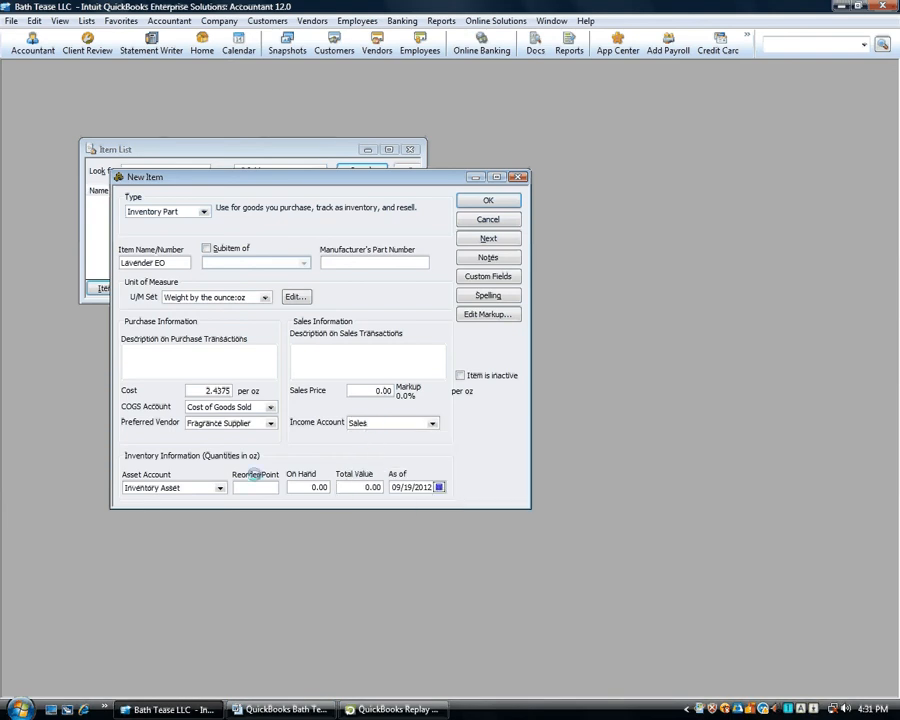
Step: Set the Lavender EO reorder point to 15 and save the item
left_click(262, 487)
type("15")
key("Tab")
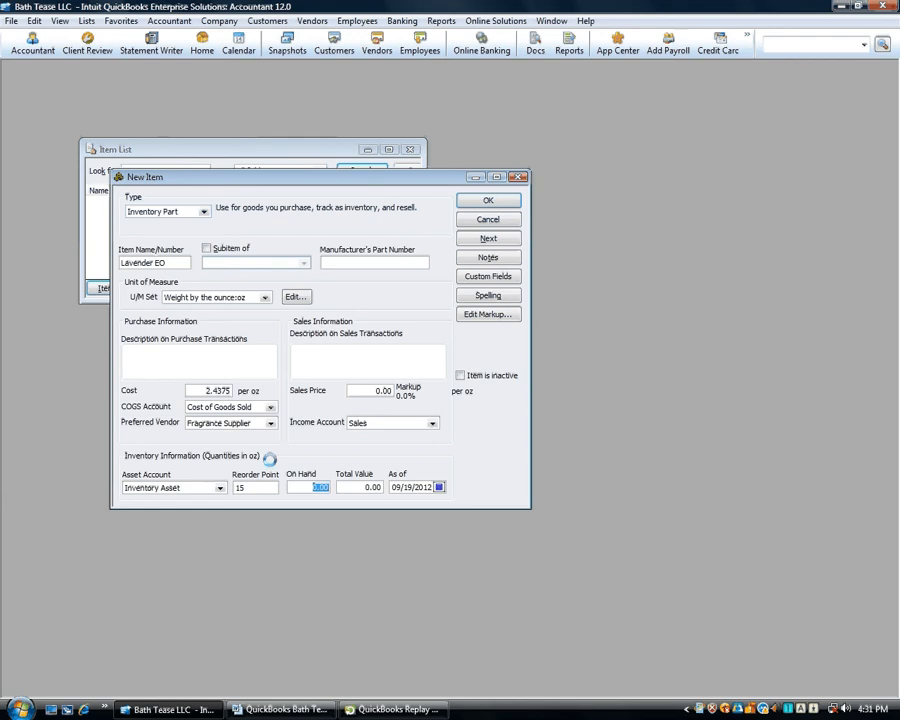
left_click(486, 201)
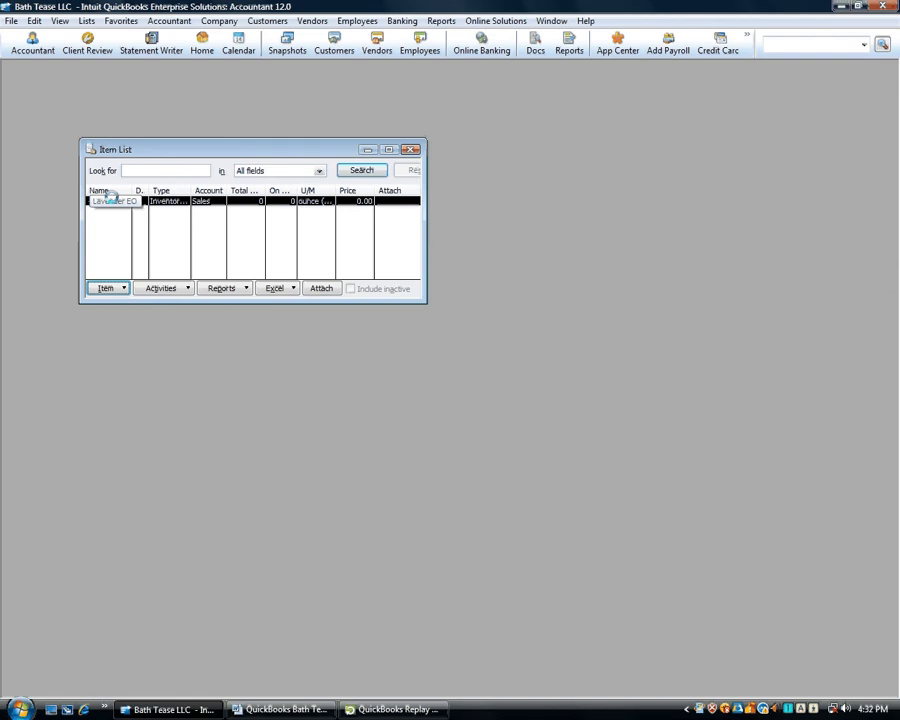
Step: Start a new inventory part in the item list named Hawaiian Sea Salt
left_click(104, 288)
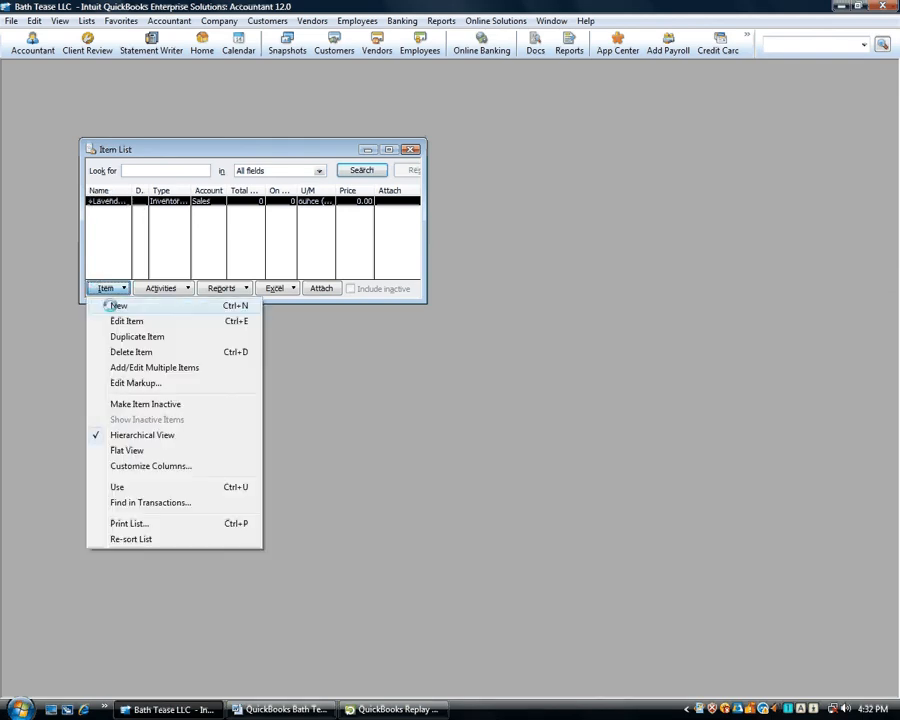
left_click(154, 367)
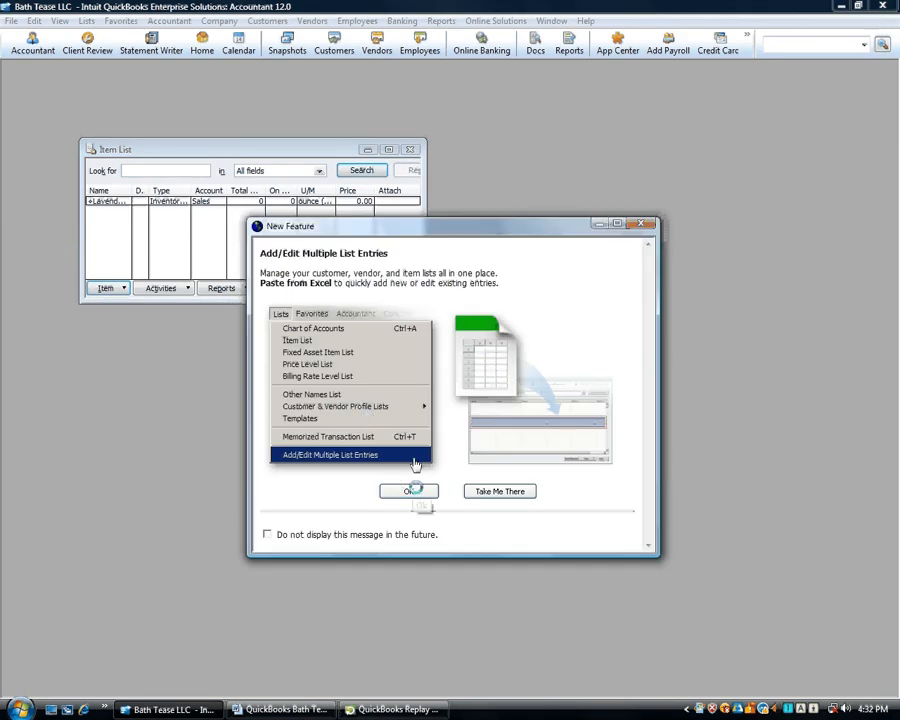
left_click(409, 491)
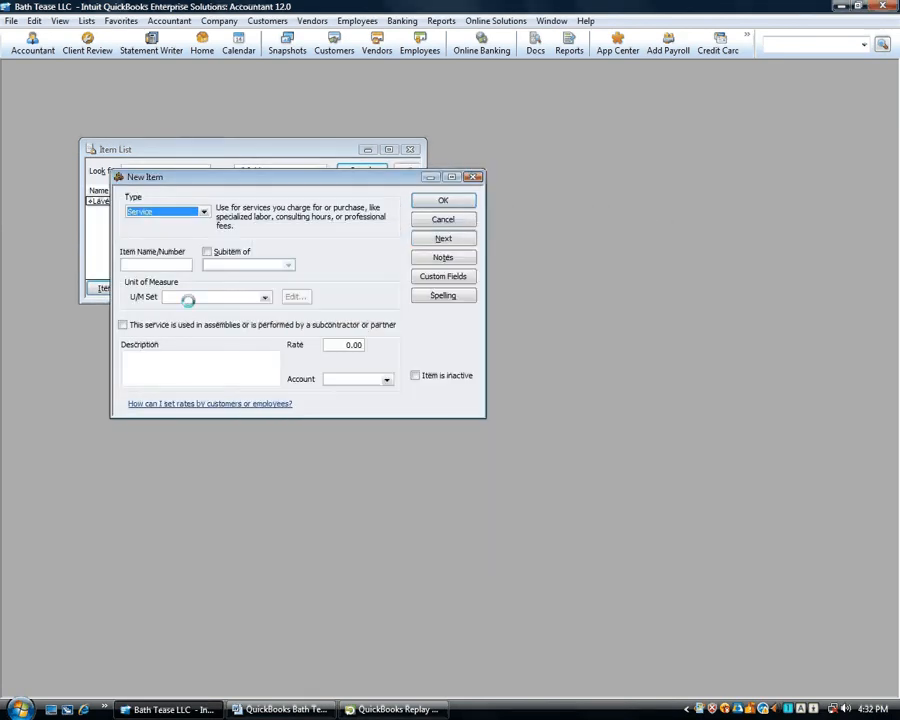
left_click(204, 211)
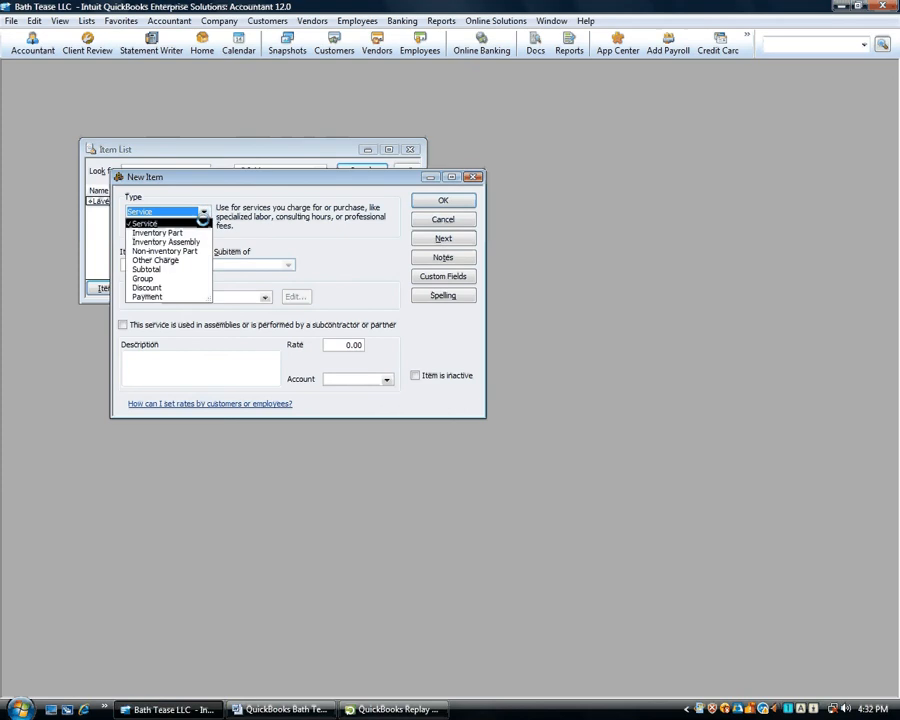
left_click(174, 234)
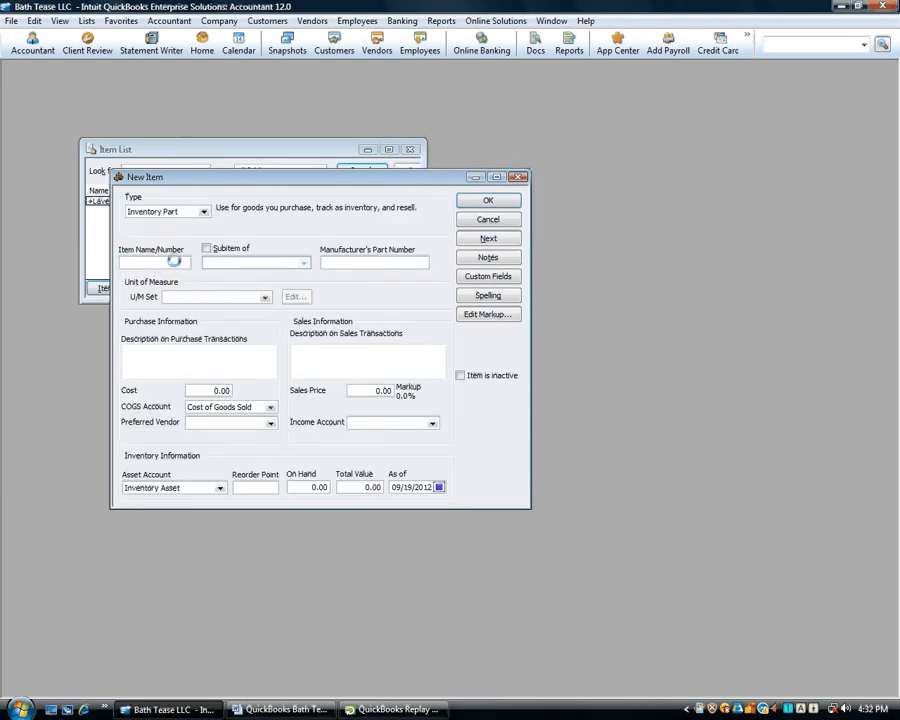
type("Hawaiian Sea Salt")
key("Tab")
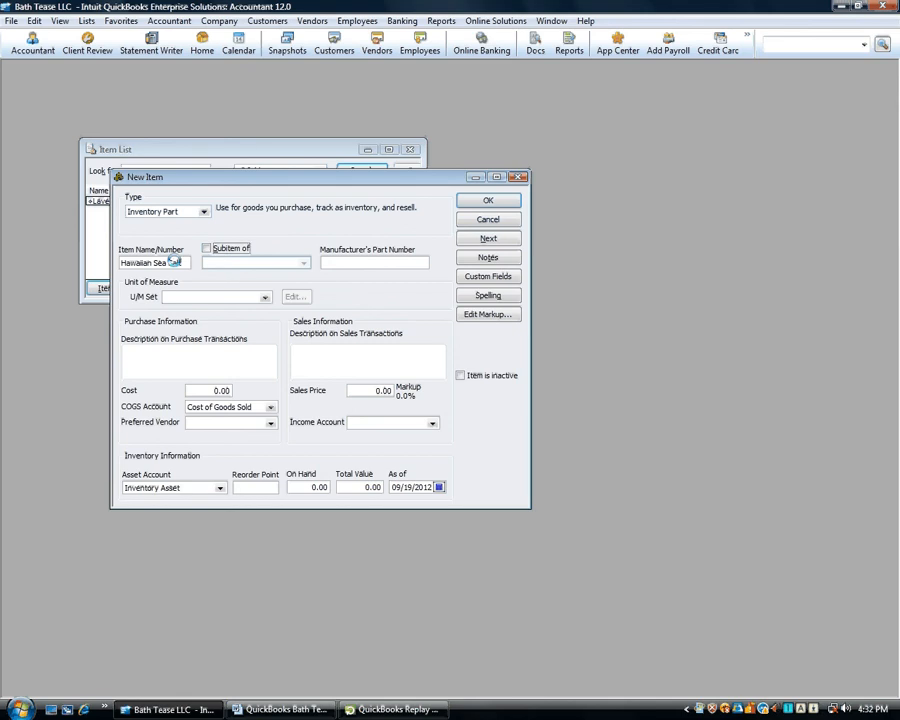
Step: Assign the Weight by the ounce unit set to Hawaiian Sea Salt and calculate its cost as 50 divided by 16
left_click(264, 298)
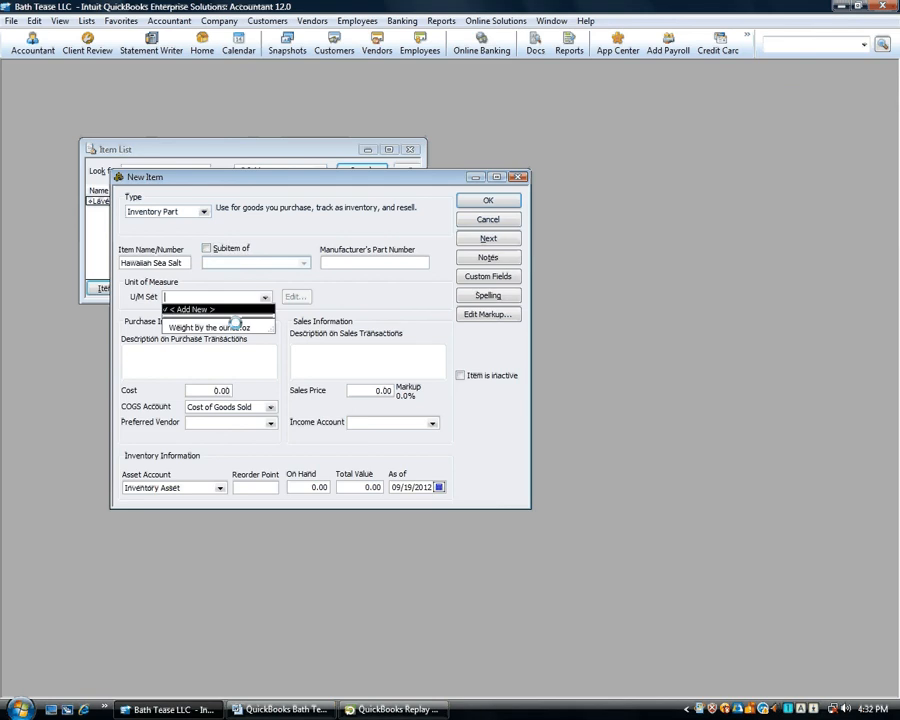
left_click(232, 325)
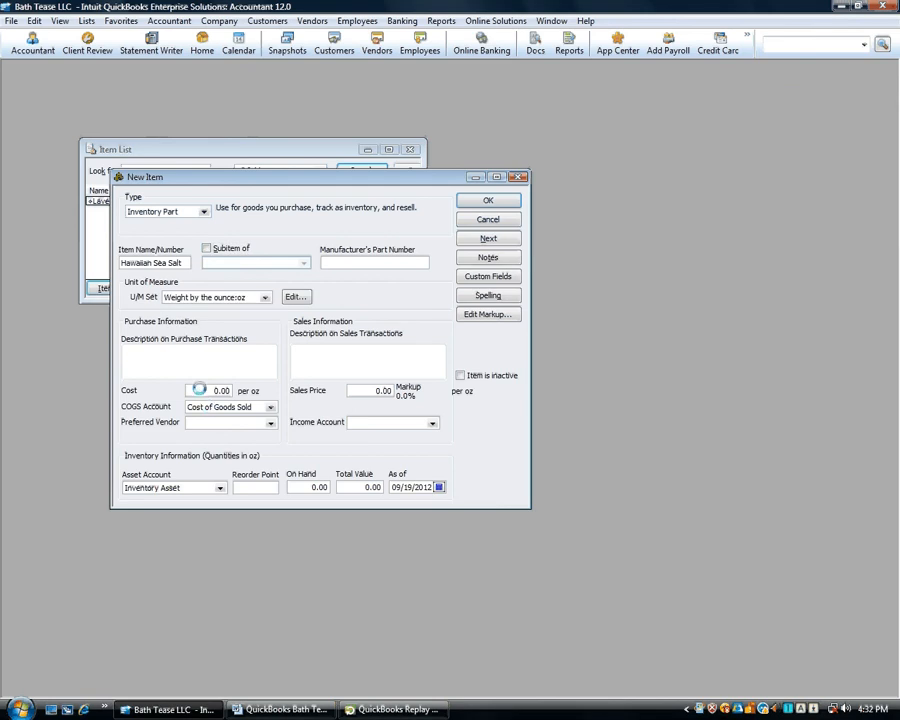
left_click_drag(200, 390, 293, 386)
type("1")
key("BackSpace")
type("50/16")
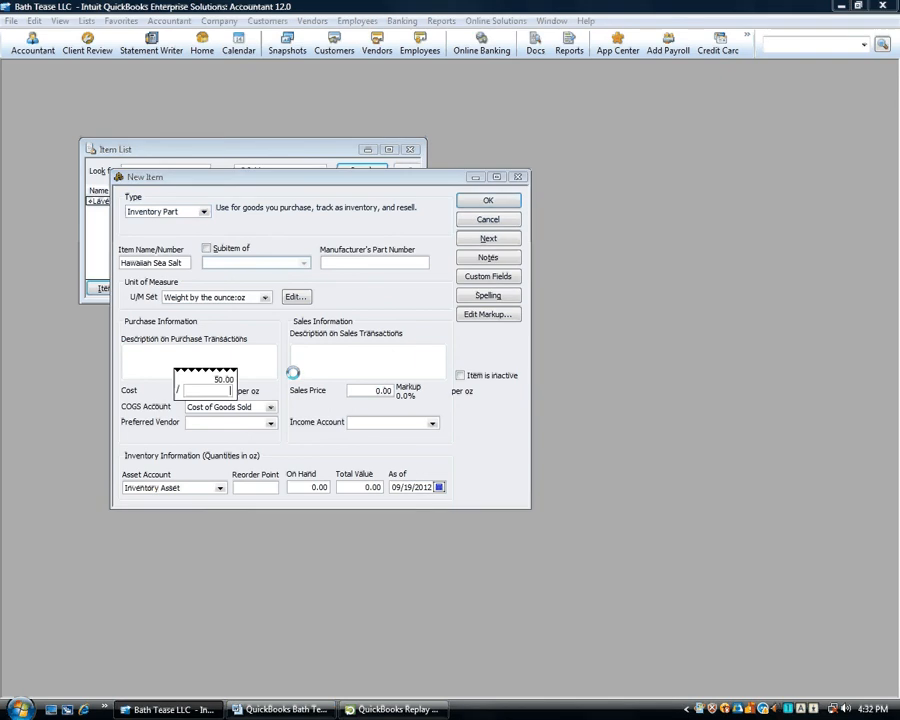
key("Return")
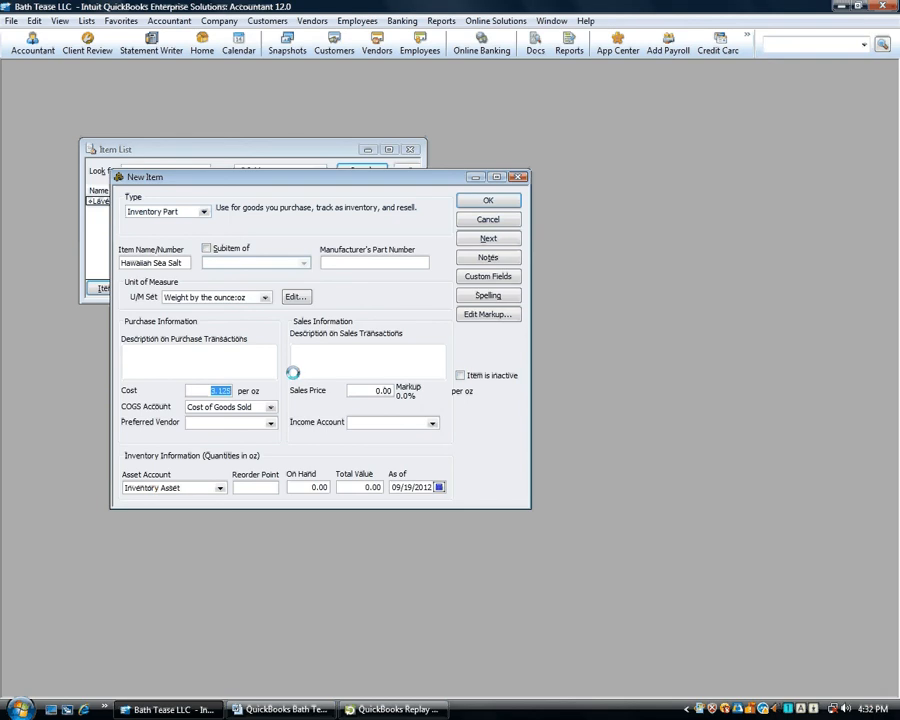
Step: Set Bath Salts Supplier as the preferred vendor for Hawaiian Sea Salt, keeping the Cost of Goods Sold account
key("Tab")
key("Tab")
type("B")
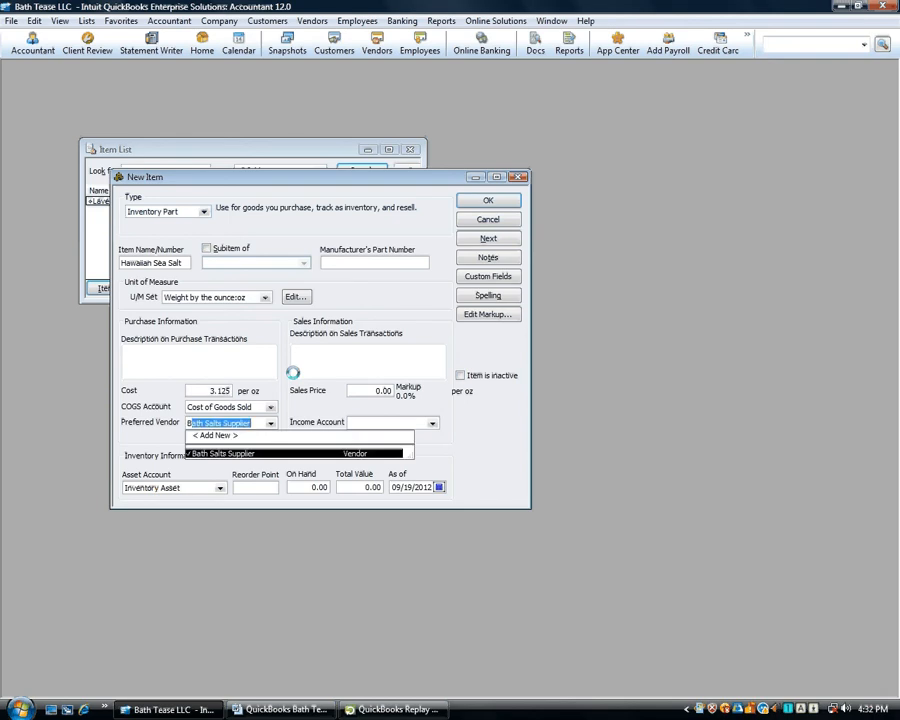
type("a")
key("Tab")
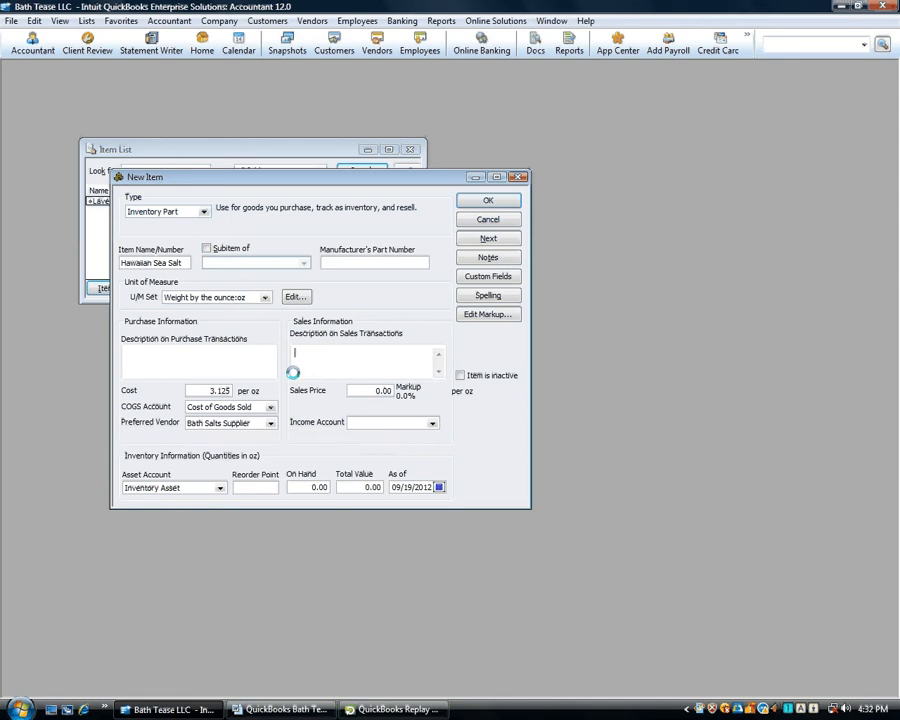
Step: Choose Sales as the income account for Hawaiian Sea Salt and save the item
key("Tab")
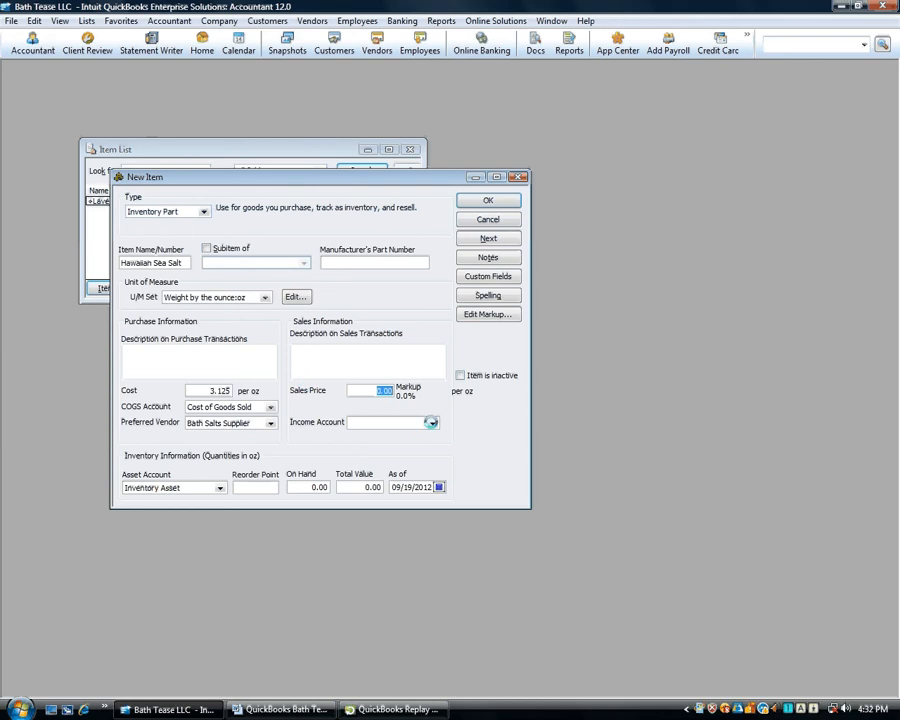
left_click(431, 423)
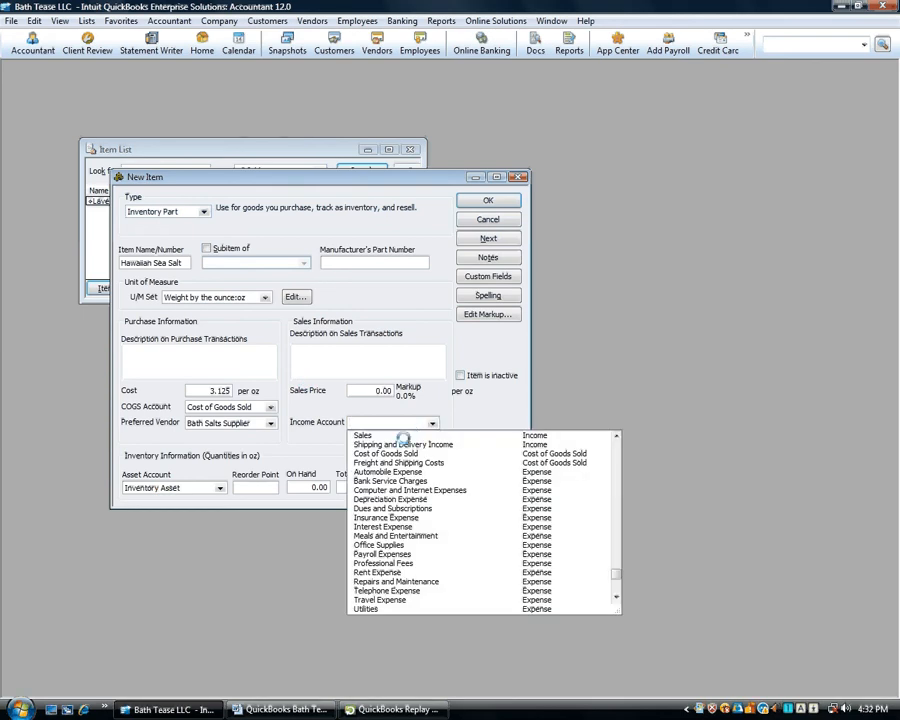
left_click(360, 435)
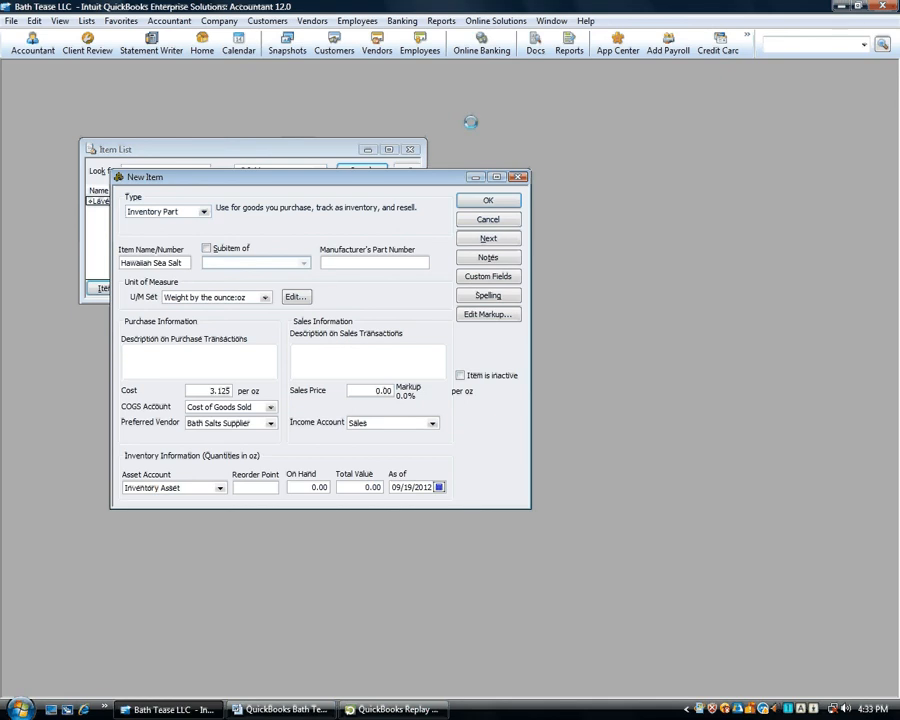
left_click(487, 199)
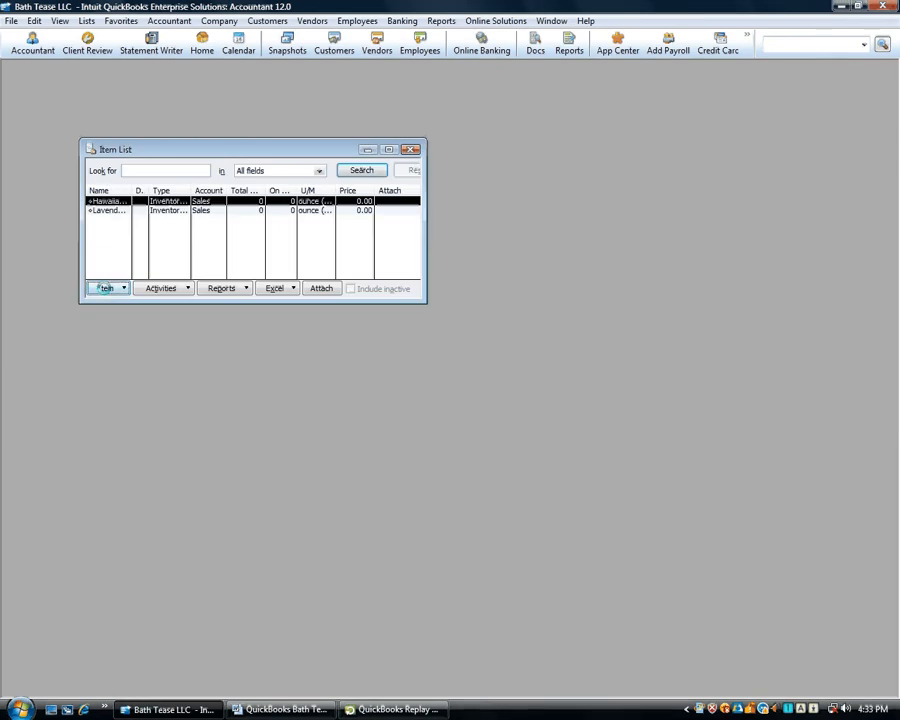
Step: Start another new inventory part in the item list named Maui Magic
left_click(104, 288)
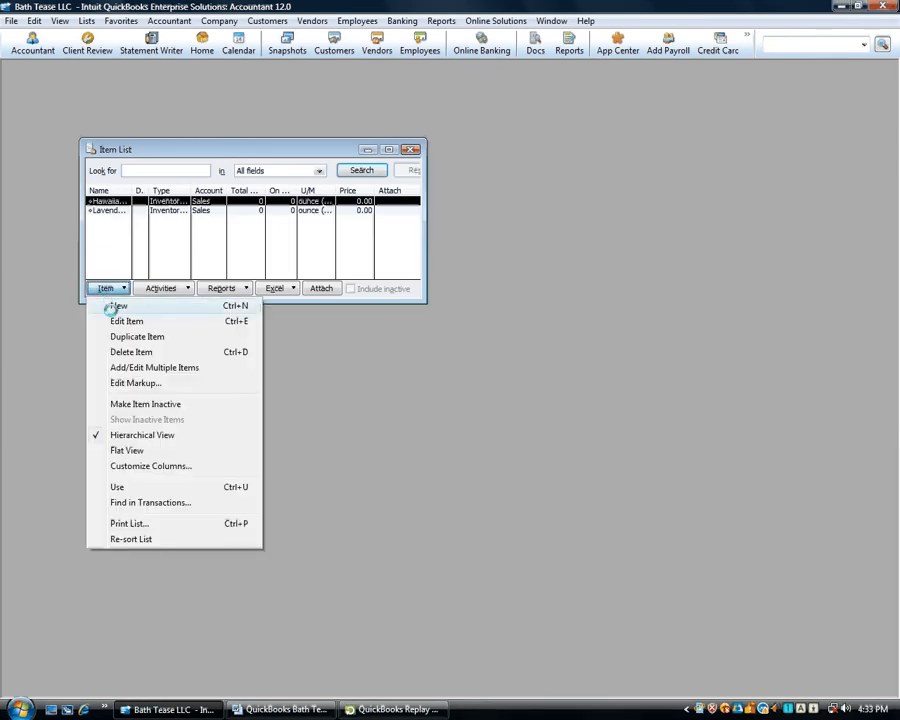
left_click(154, 367)
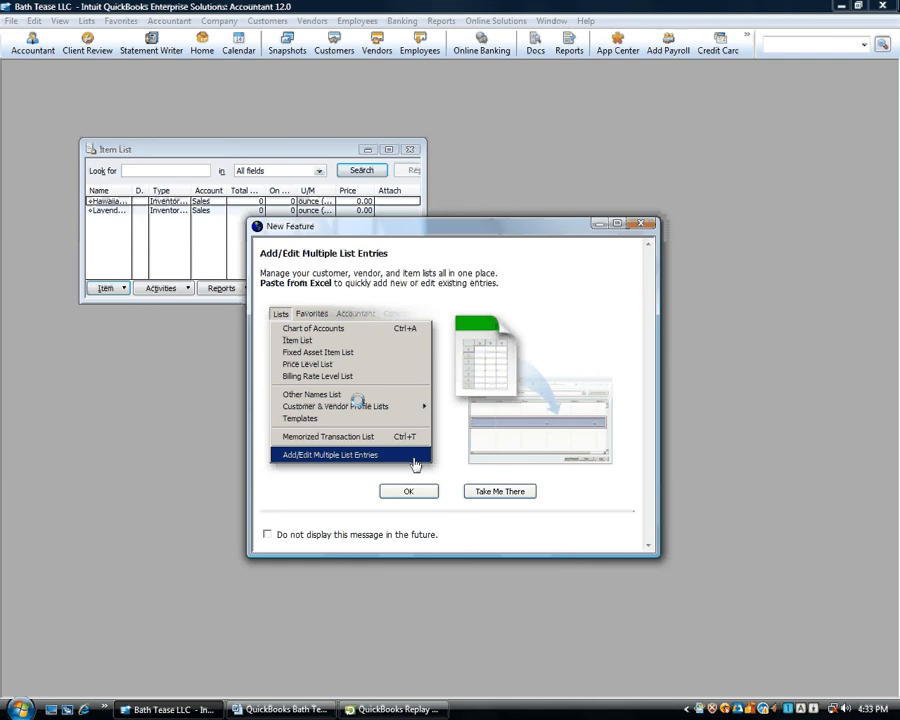
left_click(408, 491)
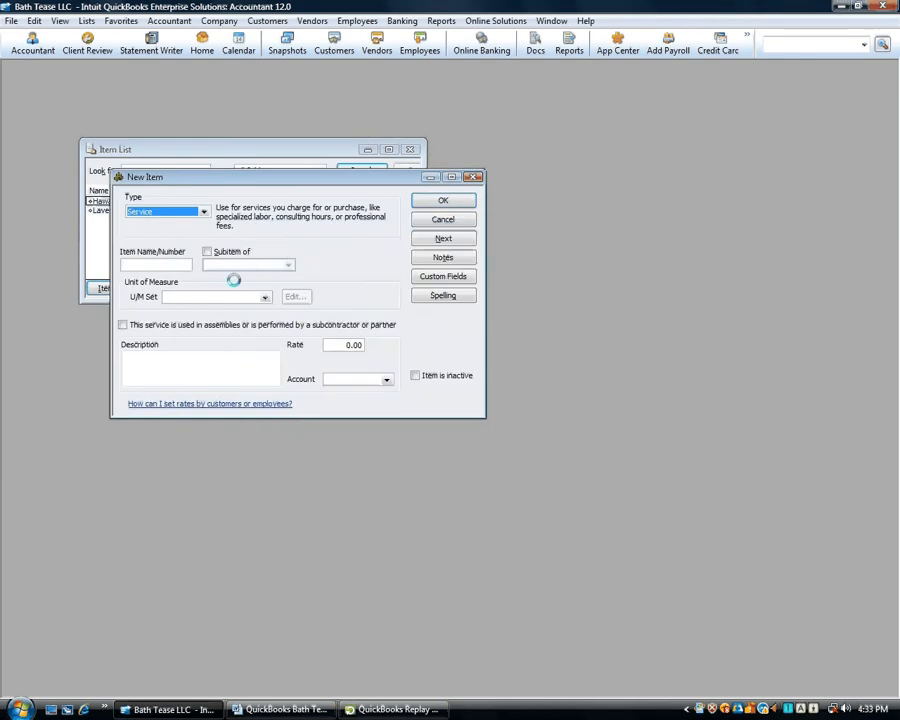
left_click(175, 211)
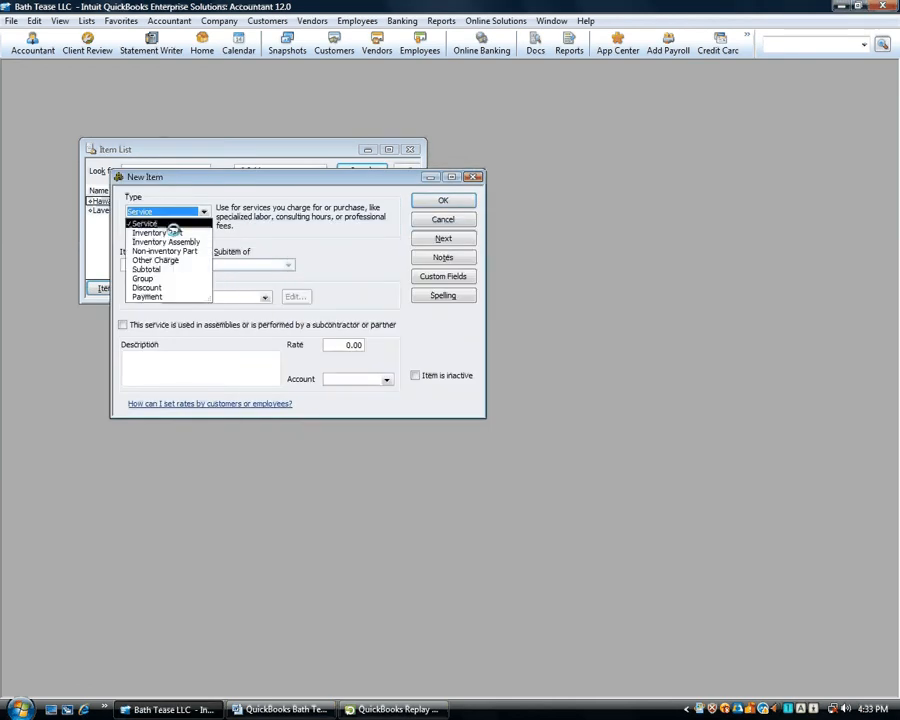
left_click(173, 231)
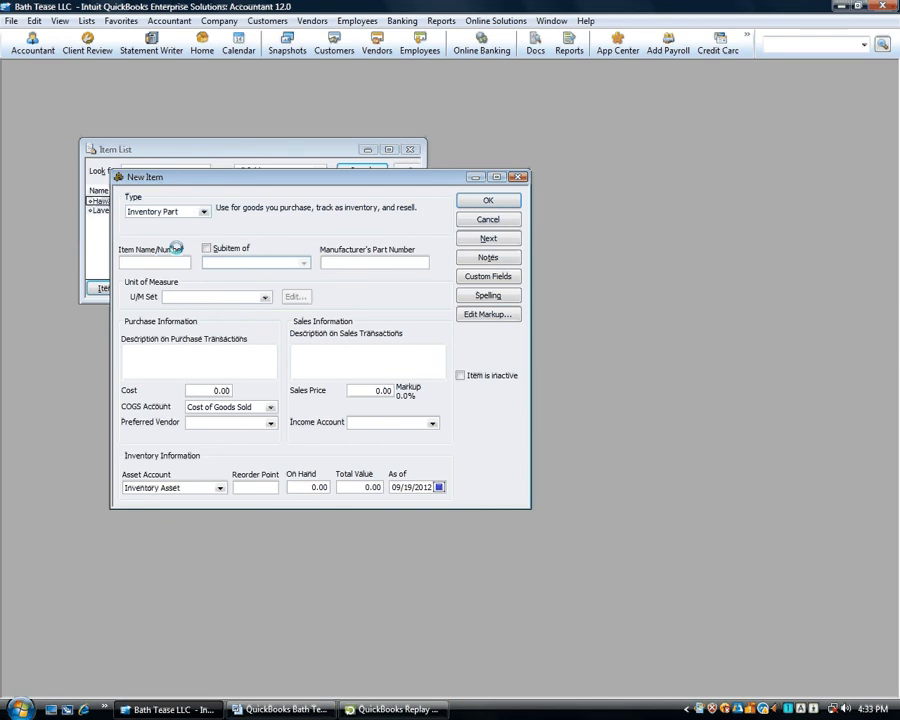
type("Maui Magic")
key("Tab")
Step: Assign the Weight by the ounce unit set to Maui Magic and set its cost to 0.25 per ounce
left_click(265, 297)
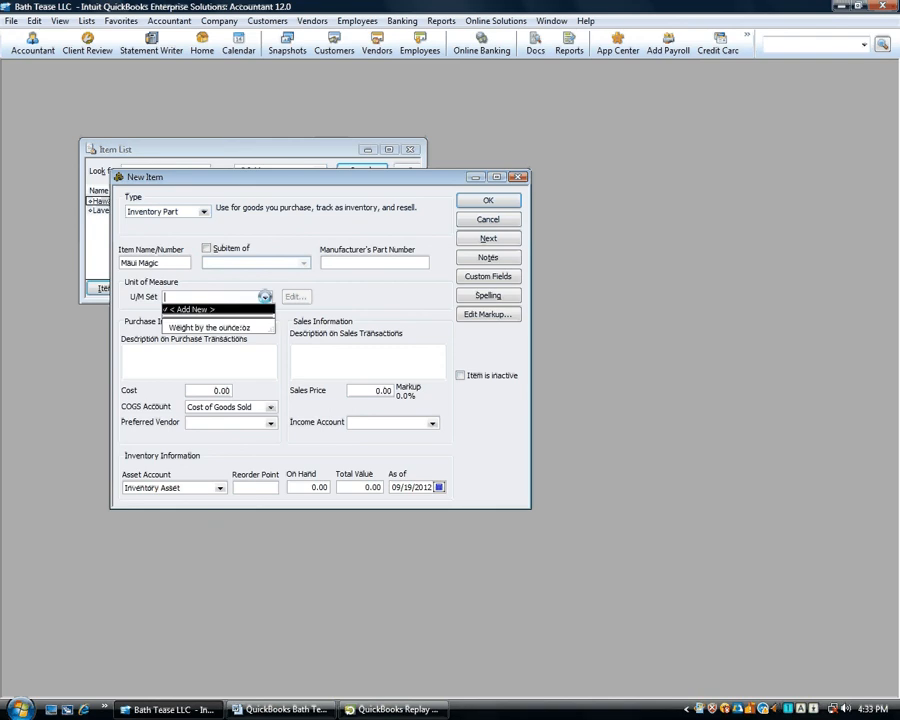
left_click(241, 327)
left_click(200, 388)
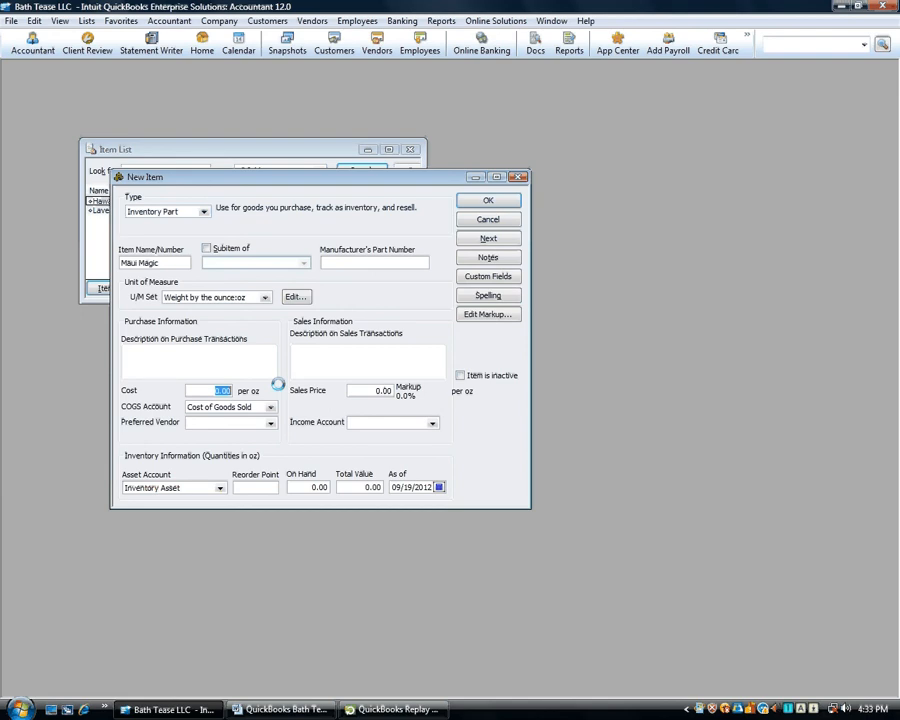
type(".25")
Step: Choose Sales as the income account for Maui Magic, leave the preferred vendor blank, and save the item
left_click(219, 423)
type("s")
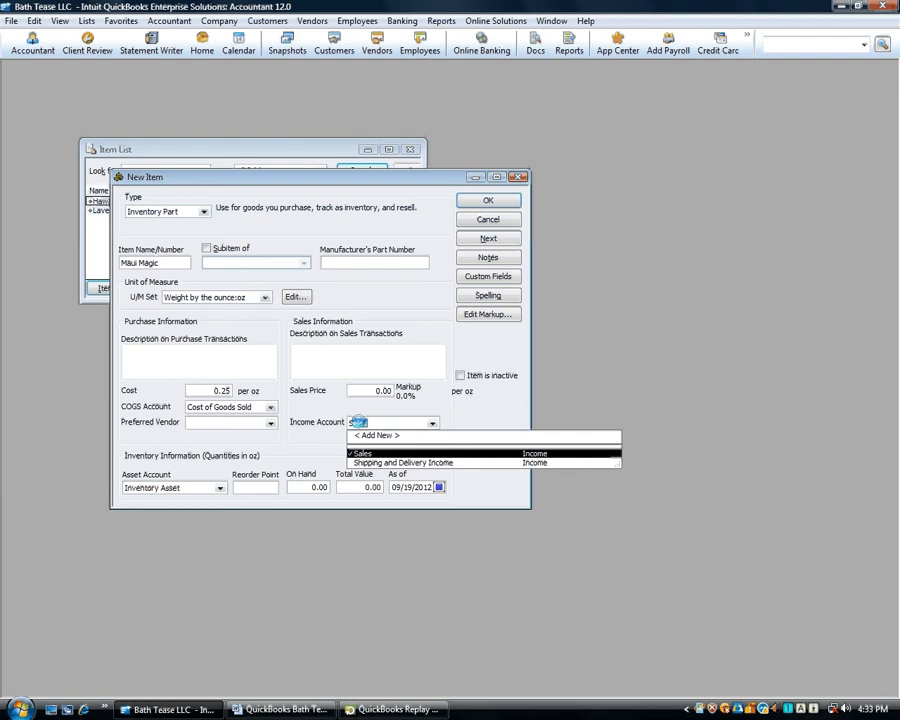
key("Tab")
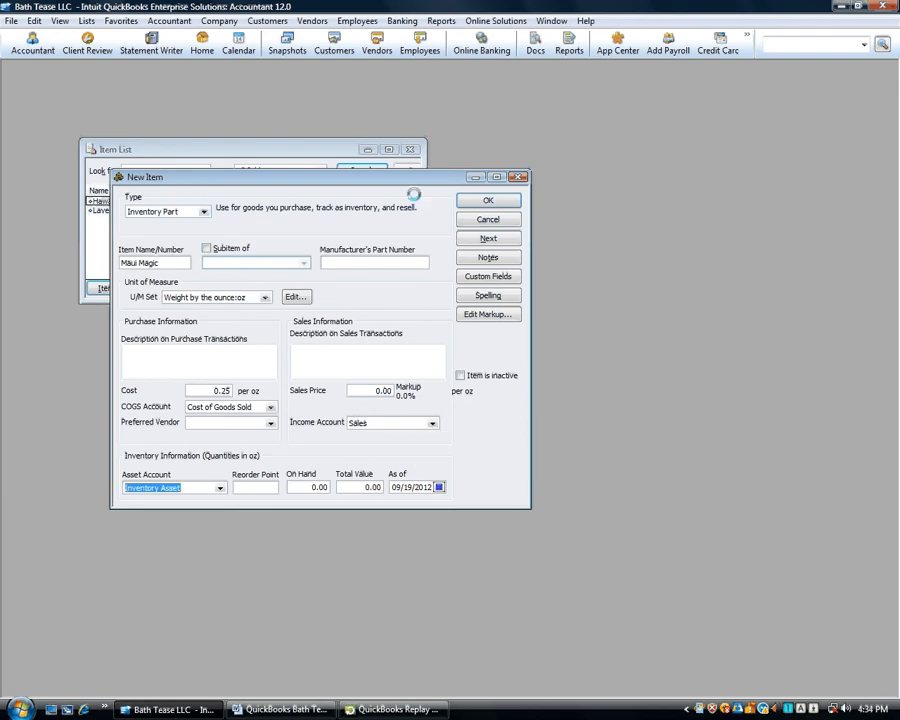
left_click(480, 200)
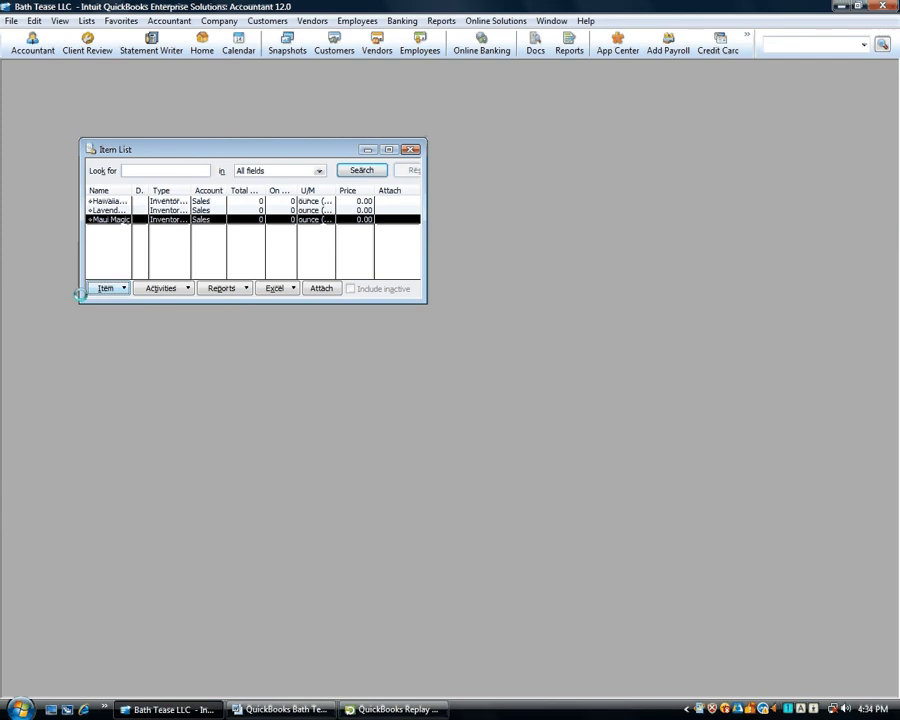
Step: Start another new inventory part in the item list named 8 OZ Jar
left_click(105, 288)
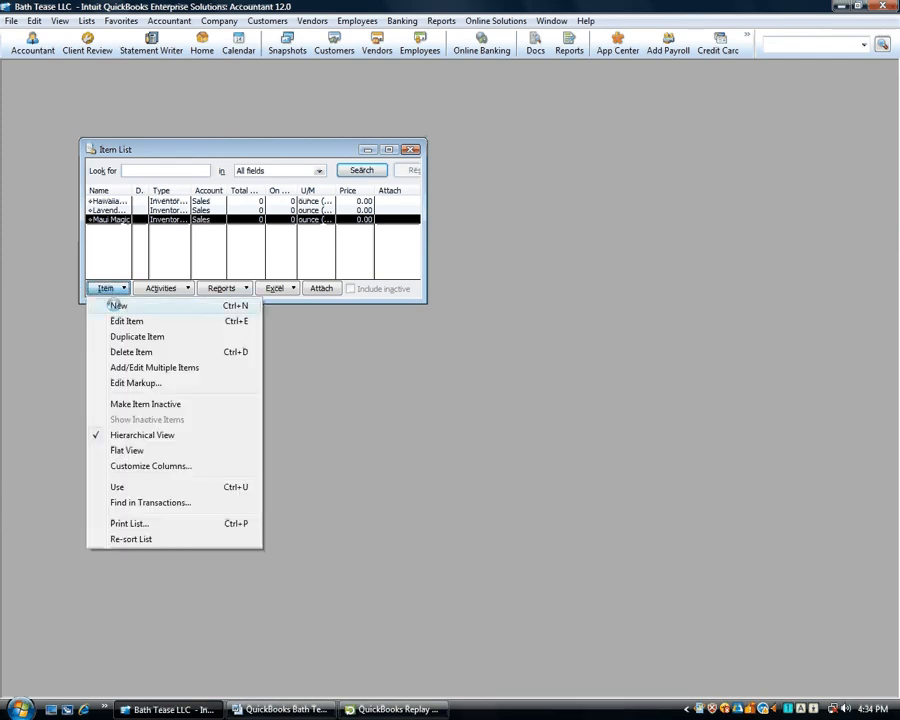
left_click(116, 305)
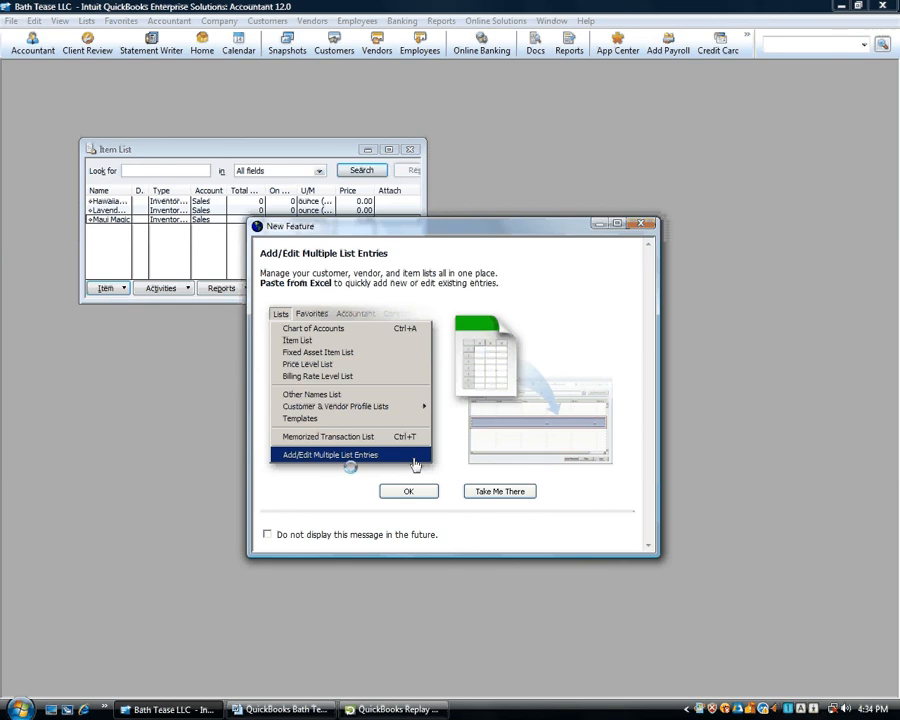
left_click(400, 491)
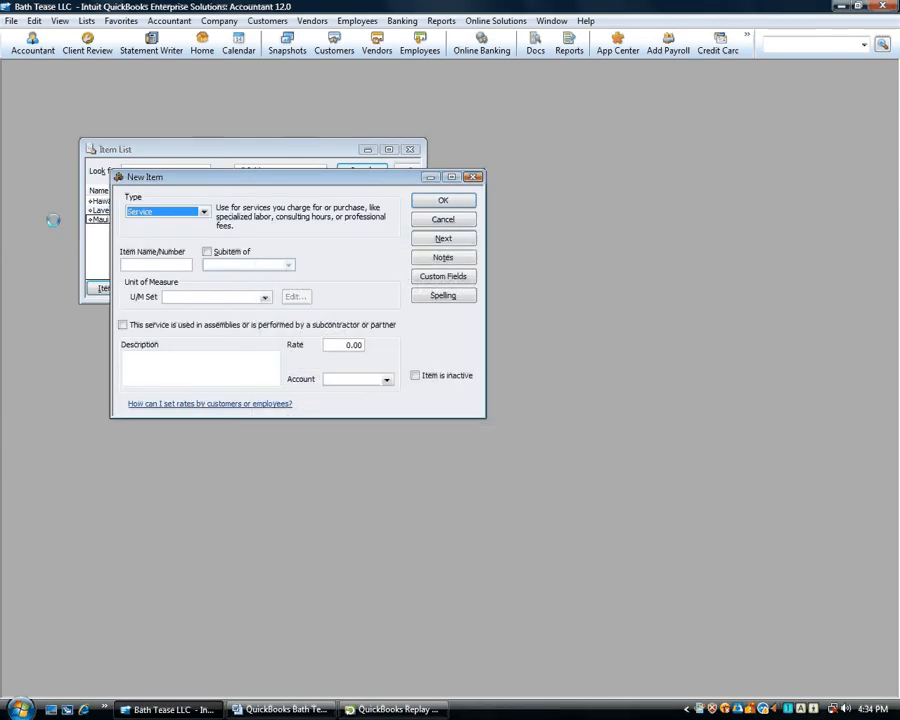
left_click(188, 211)
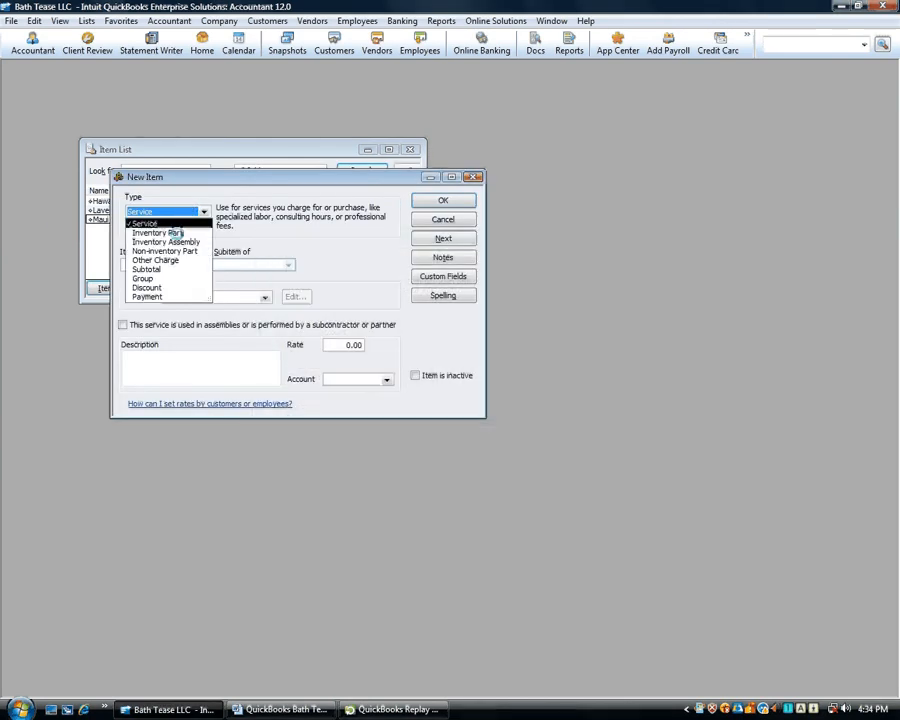
left_click(176, 233)
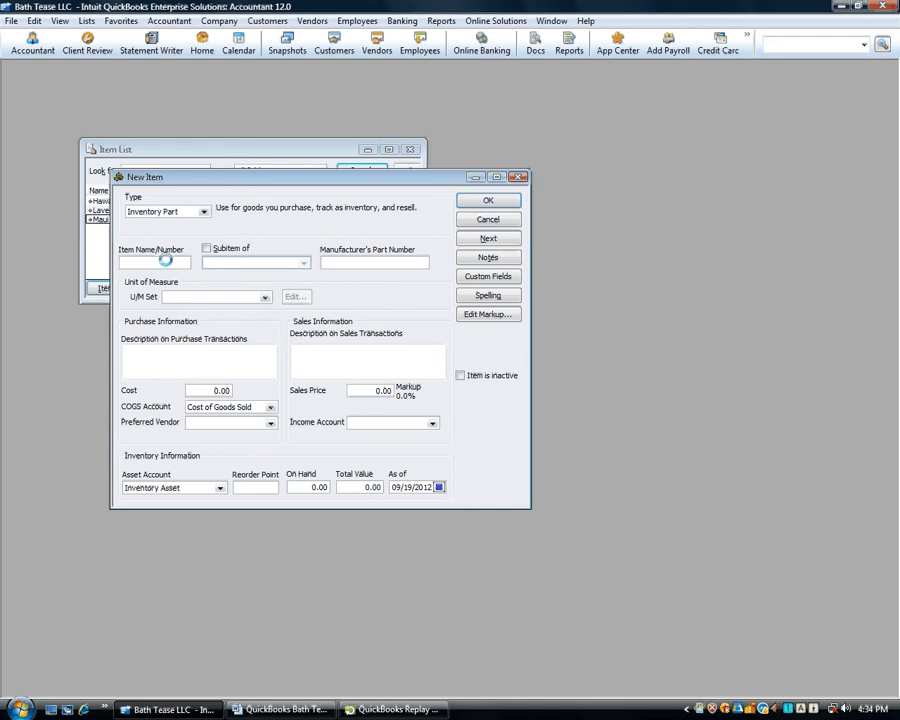
type("8 OZ Jar")
Step: Set the 8 OZ Jar's cost to 1.55, assign Sales as its income account, and save the item
left_click(218, 390)
type("1.55")
left_click(408, 422)
type("Sales")
key("Tab")
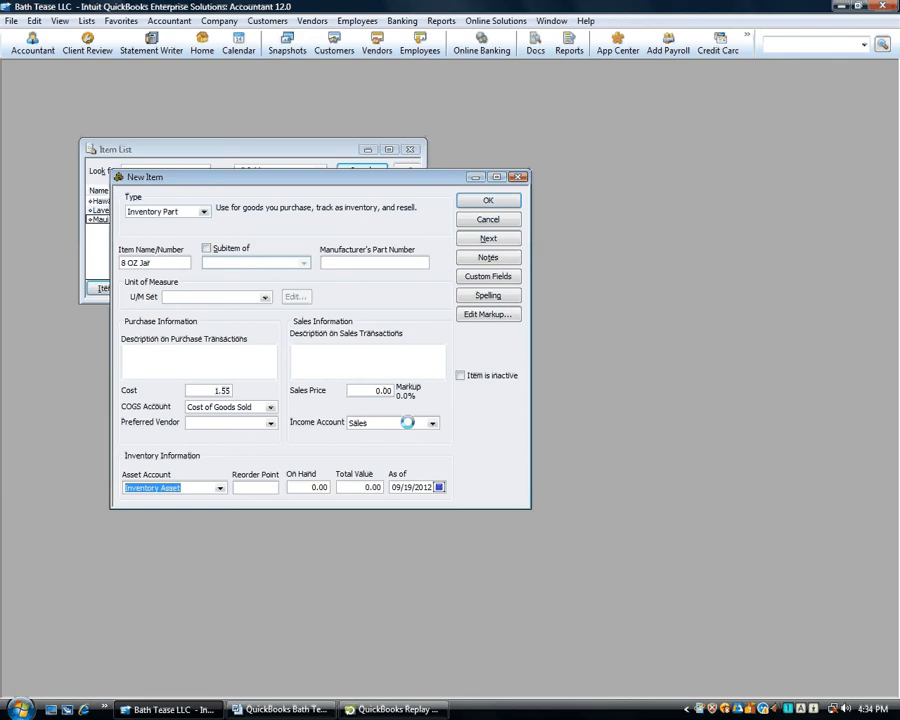
left_click(487, 199)
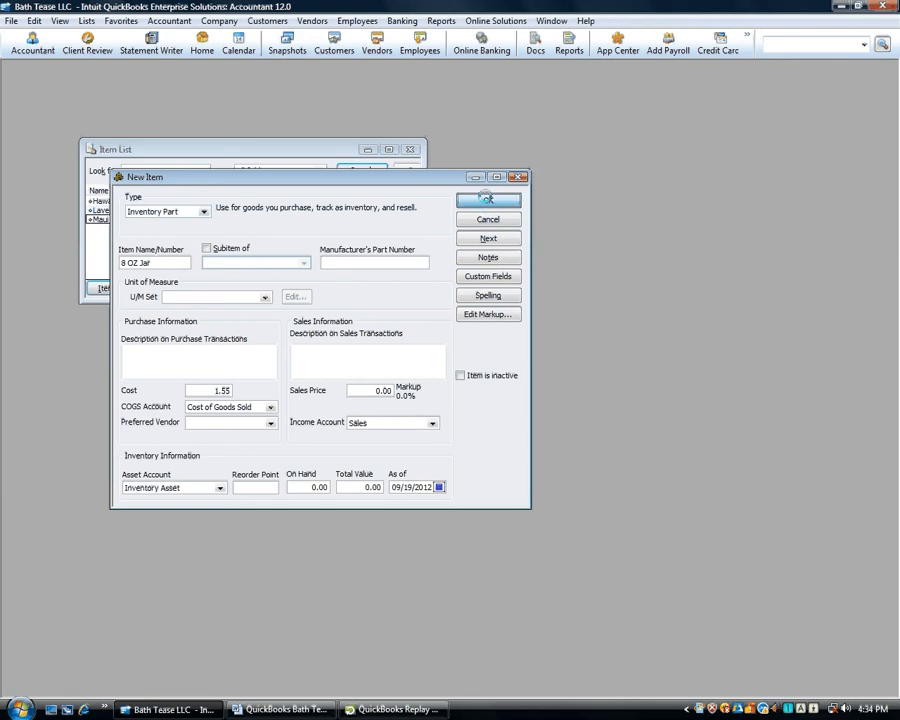
Step: Start a new inventory assembly item named Maui Bath Magic, leaving it not purchased from a vendor
left_click(105, 288)
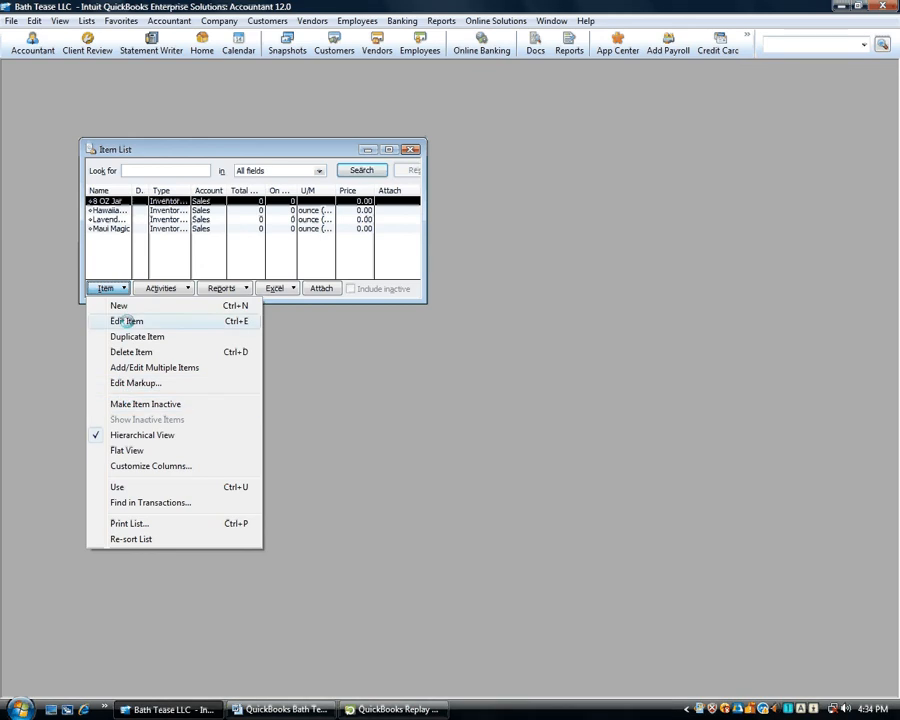
left_click(154, 367)
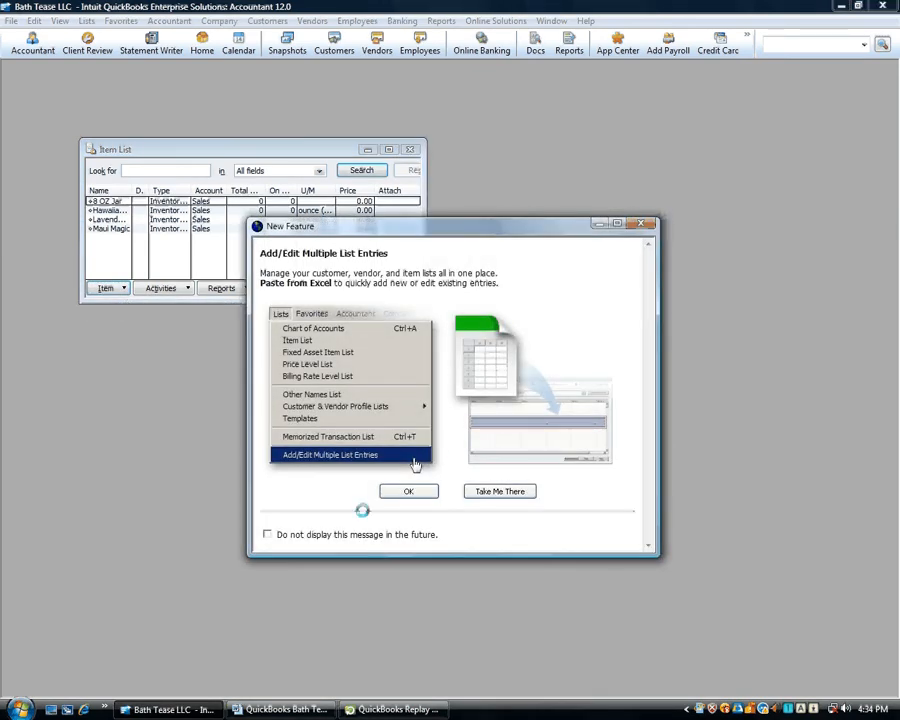
left_click(385, 491)
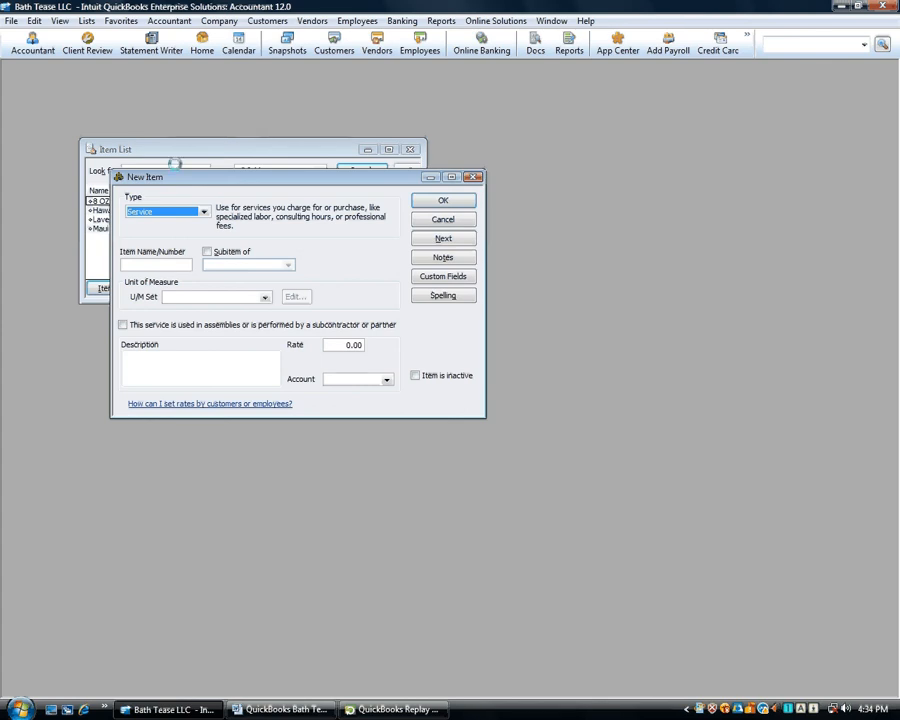
left_click(203, 210)
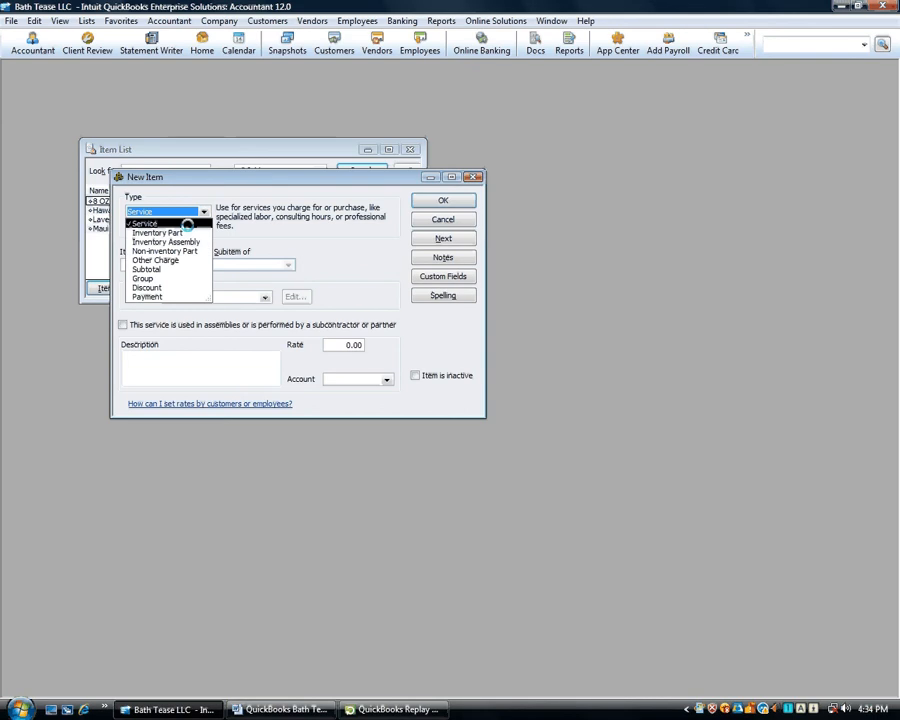
left_click(187, 241)
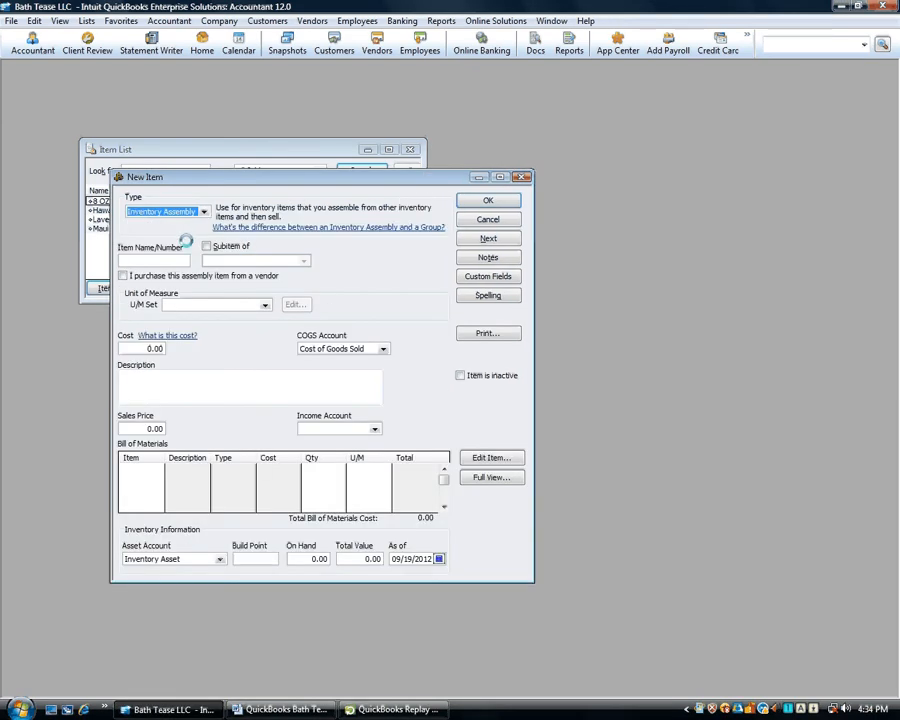
left_click(171, 261)
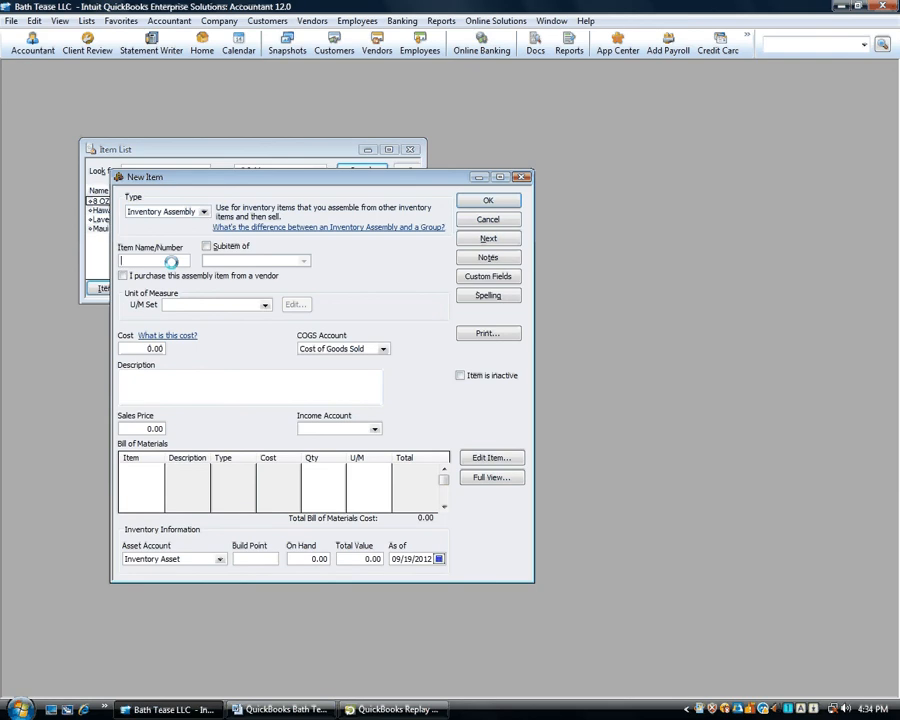
type("Maui Bath Magic")
key("Tab")
key("Tab")
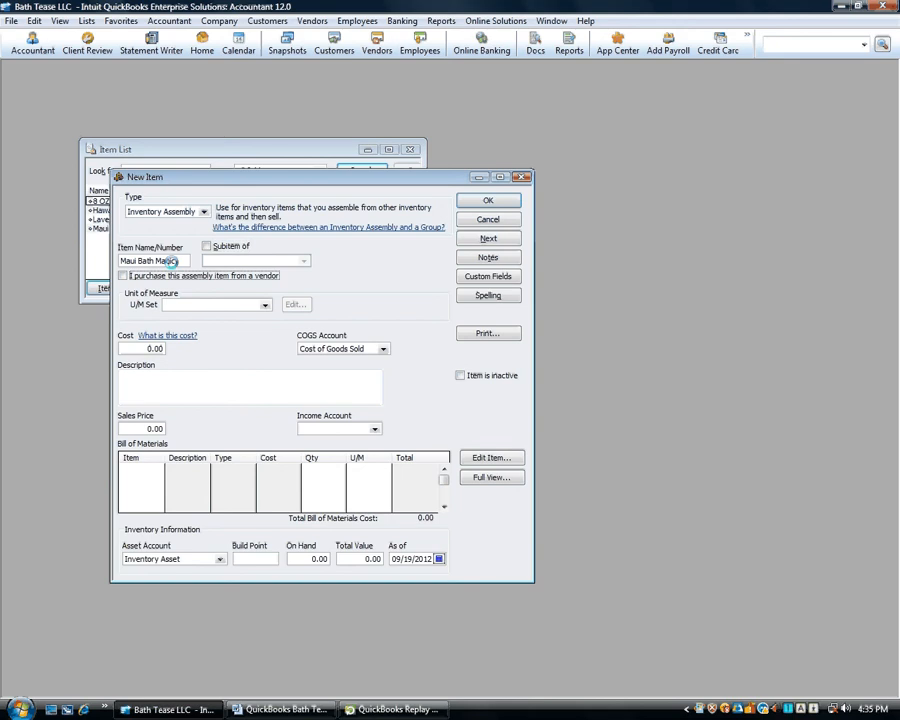
key("Tab")
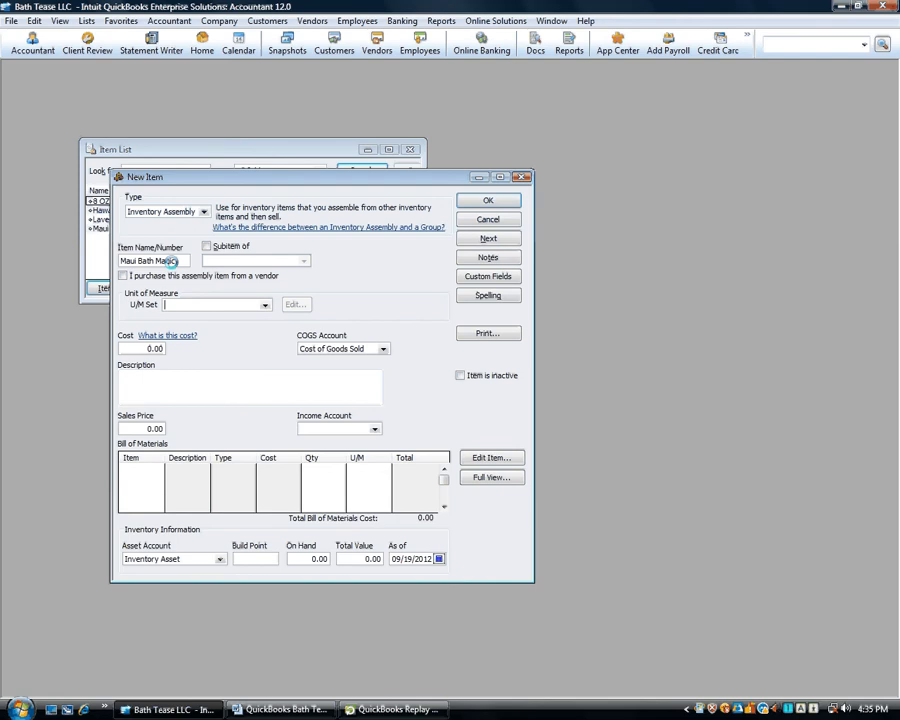
left_click(265, 304)
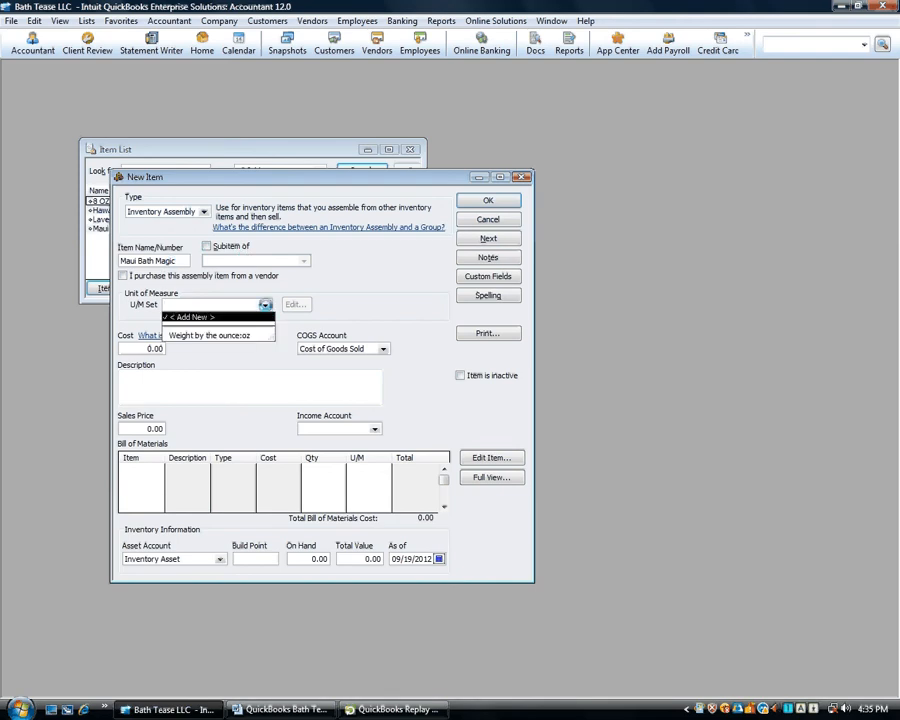
left_click(225, 335)
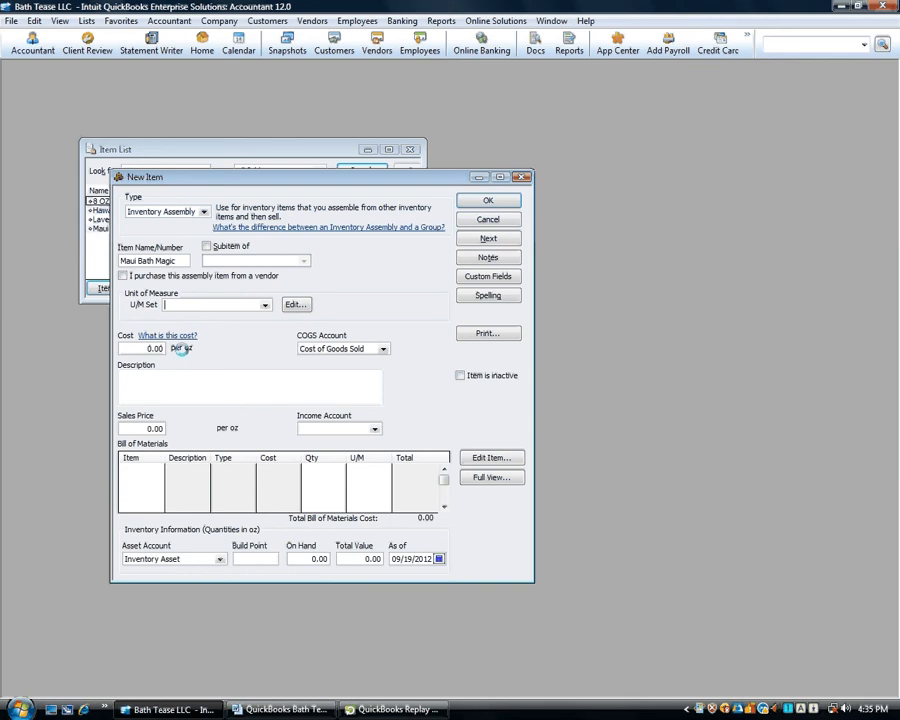
Step: Enter a description beginning with 8 OZ for the Maui Bath Magic assembly
left_click(152, 386)
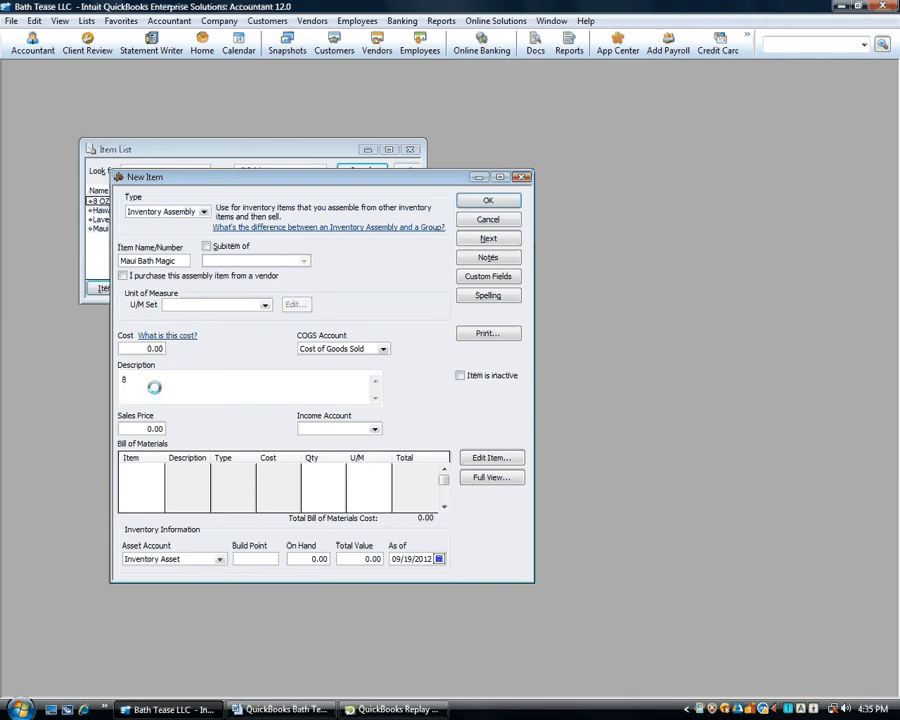
type("8 OZ")
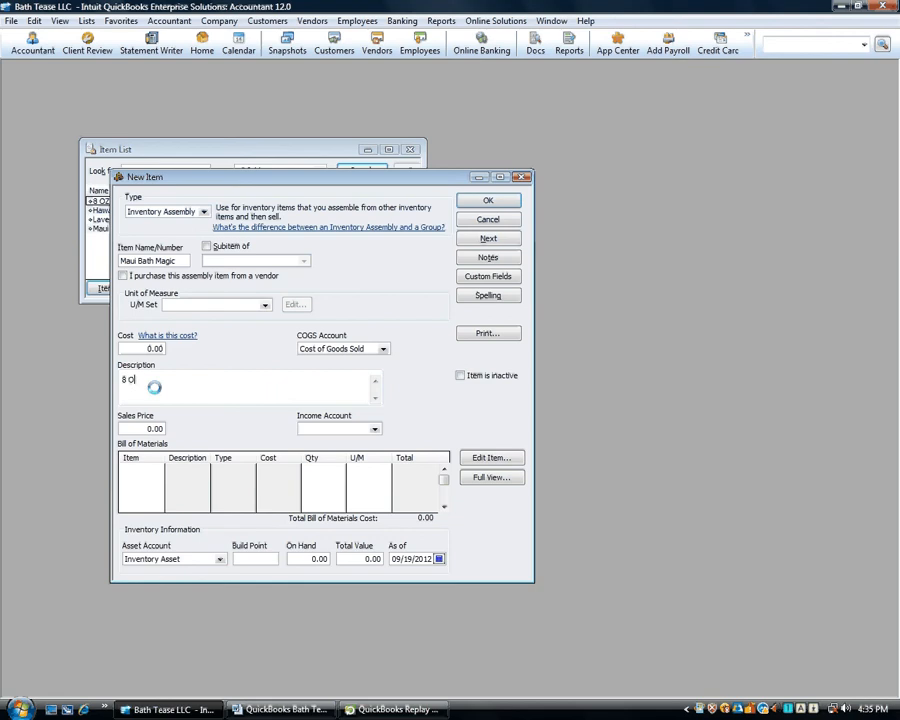